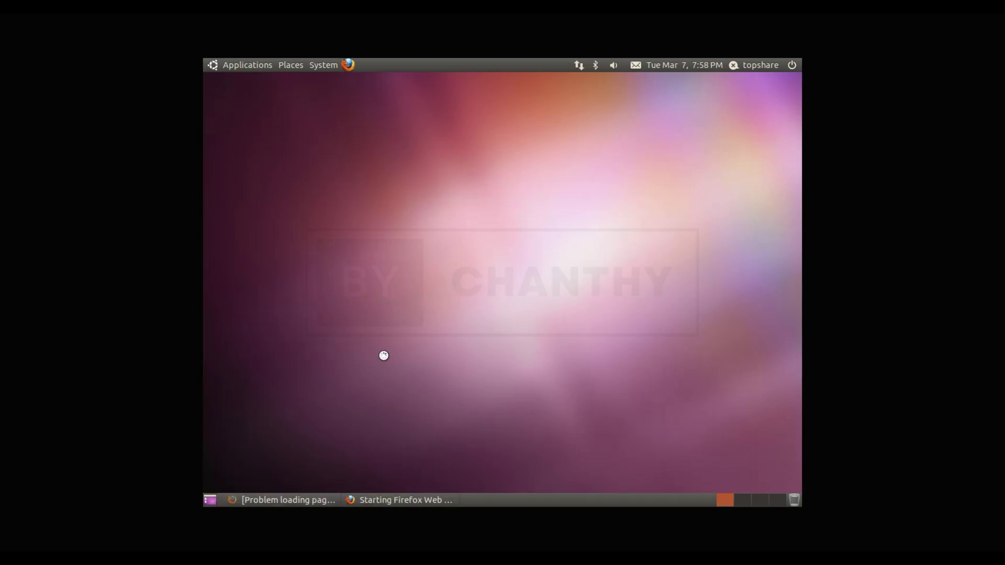
Step: Restore Firefox and view its About information, confirming version 3.6.10
click(313, 502)
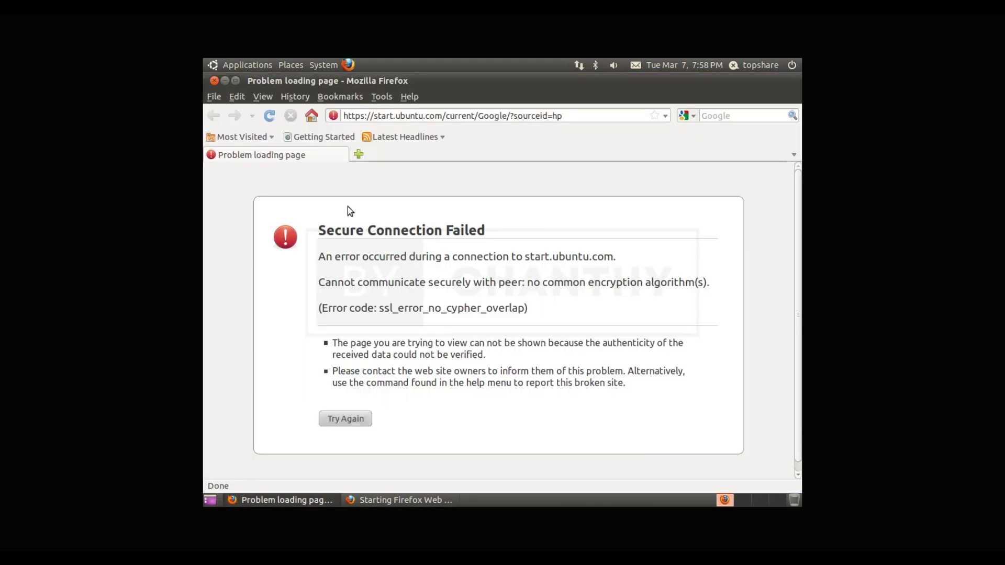
click(408, 96)
click(450, 222)
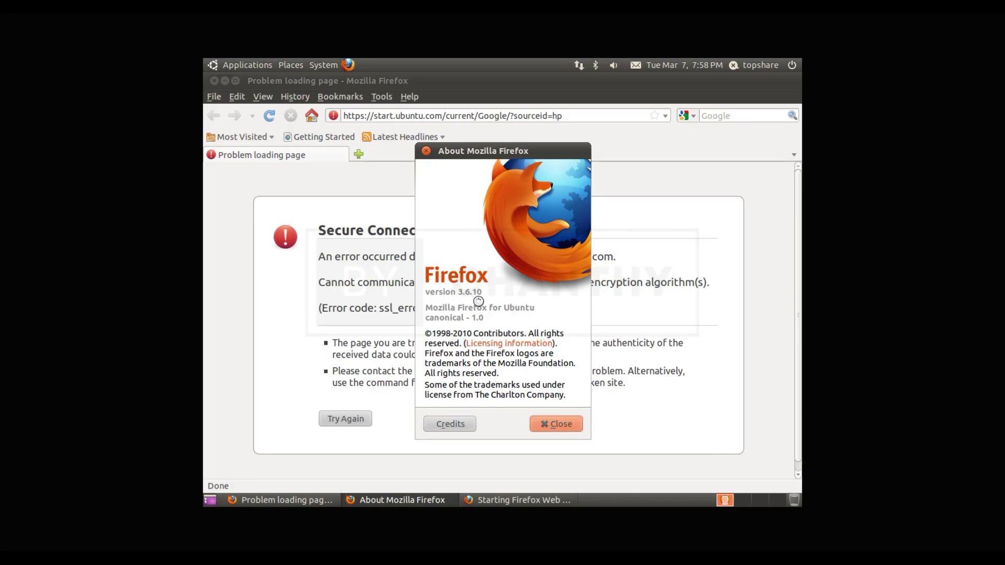
click(568, 423)
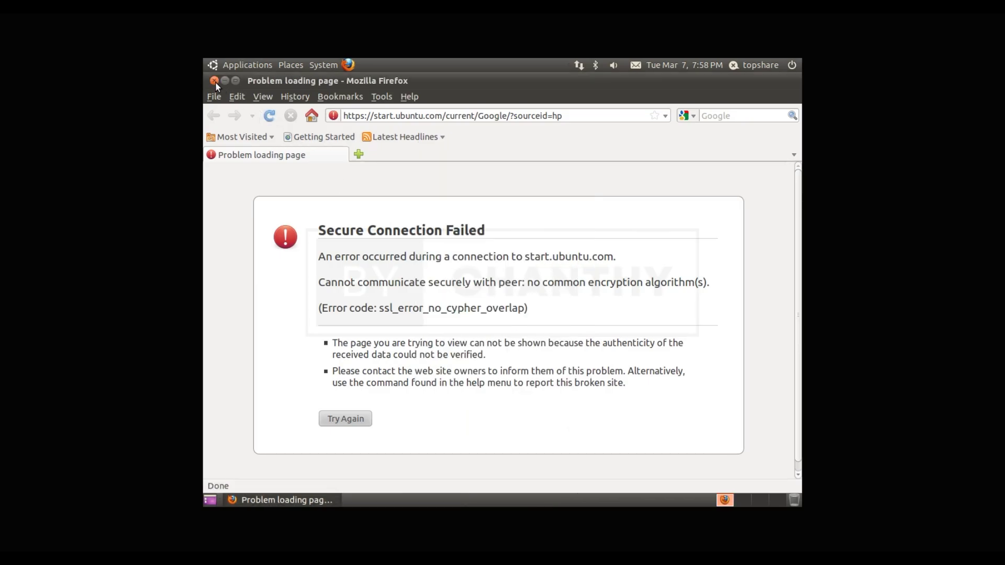
Step: Close the Firefox window and bring up the Applications menu
click(214, 81)
click(214, 64)
mouse_move(247, 77)
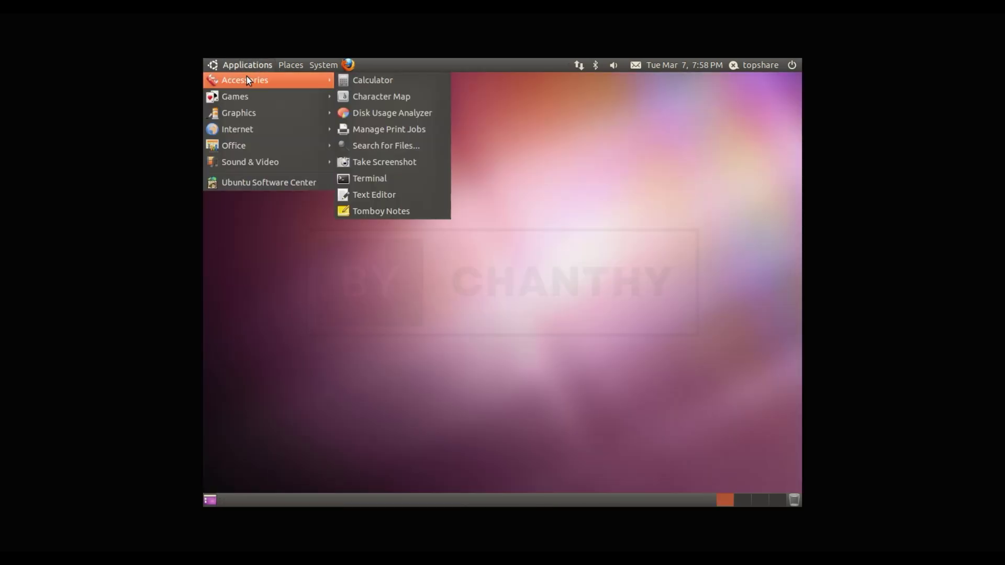
click(401, 82)
drag(363, 119, 476, 143)
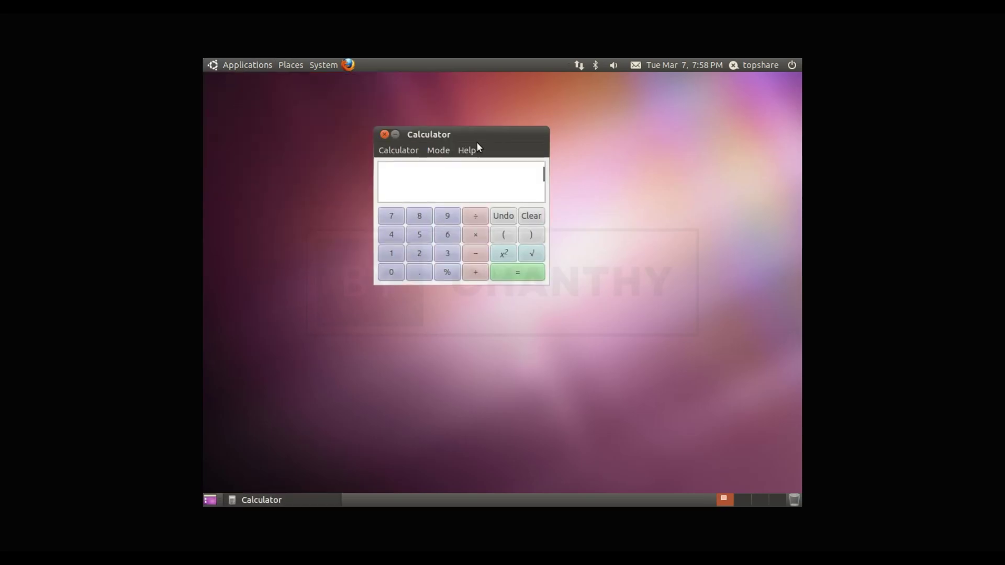
click(403, 148)
mouse_move(432, 152)
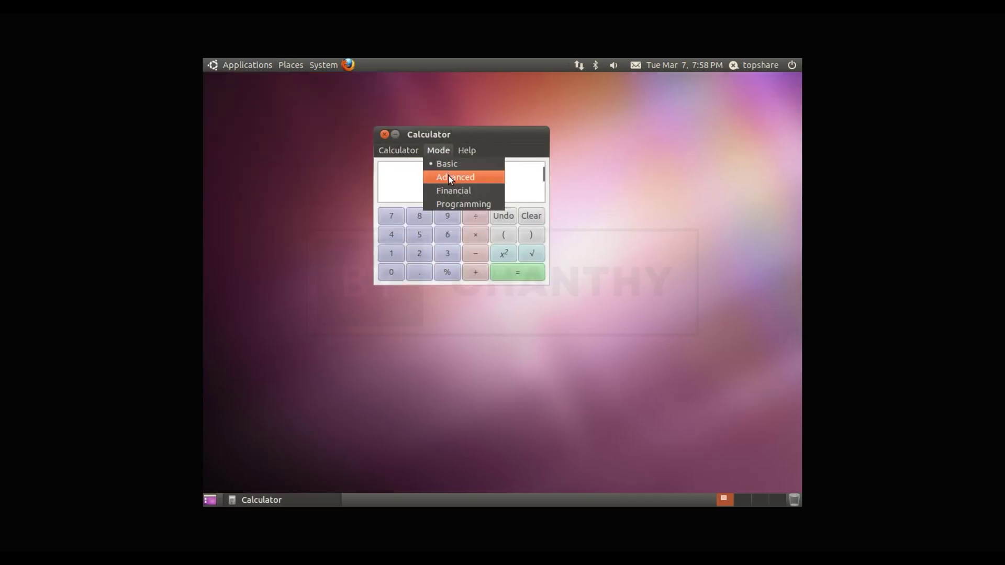
click(448, 176)
click(445, 151)
click(453, 191)
click(440, 148)
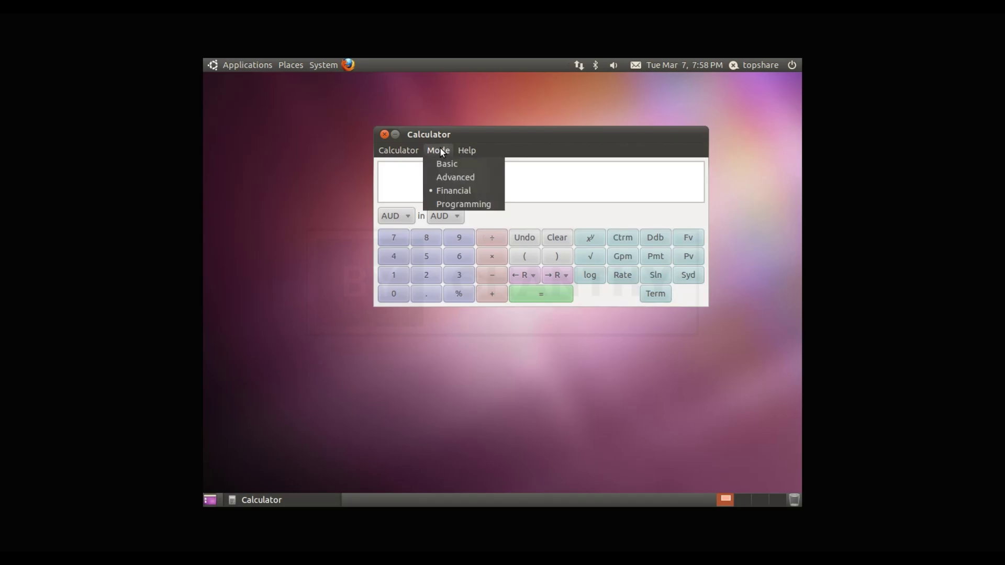
click(443, 203)
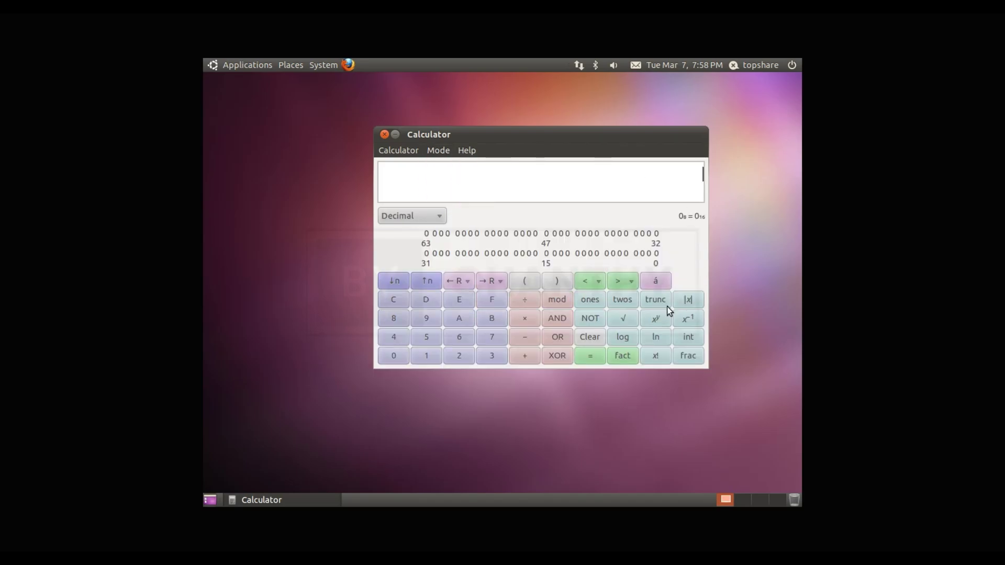
click(385, 135)
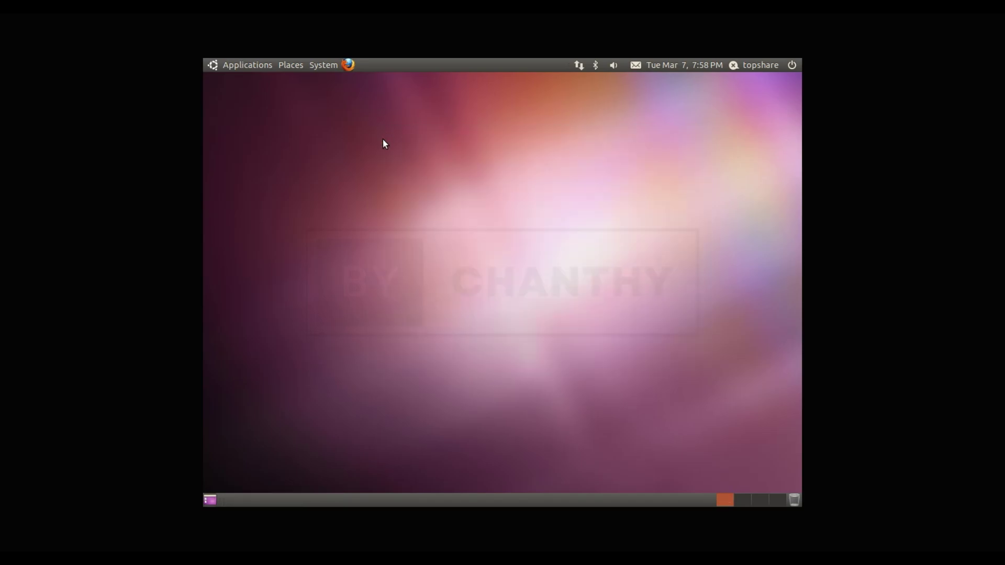
click(222, 62)
mouse_move(286, 80)
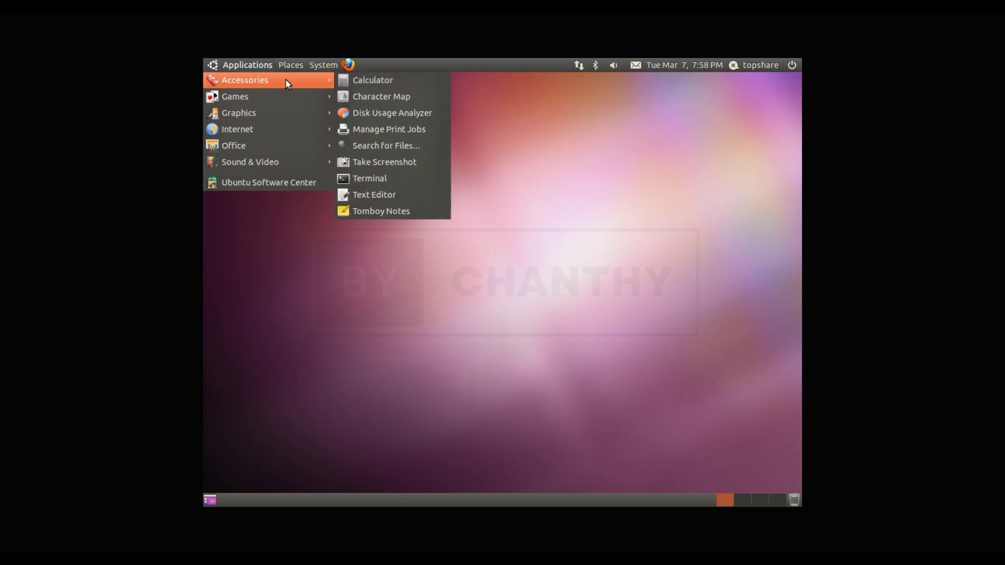
click(410, 211)
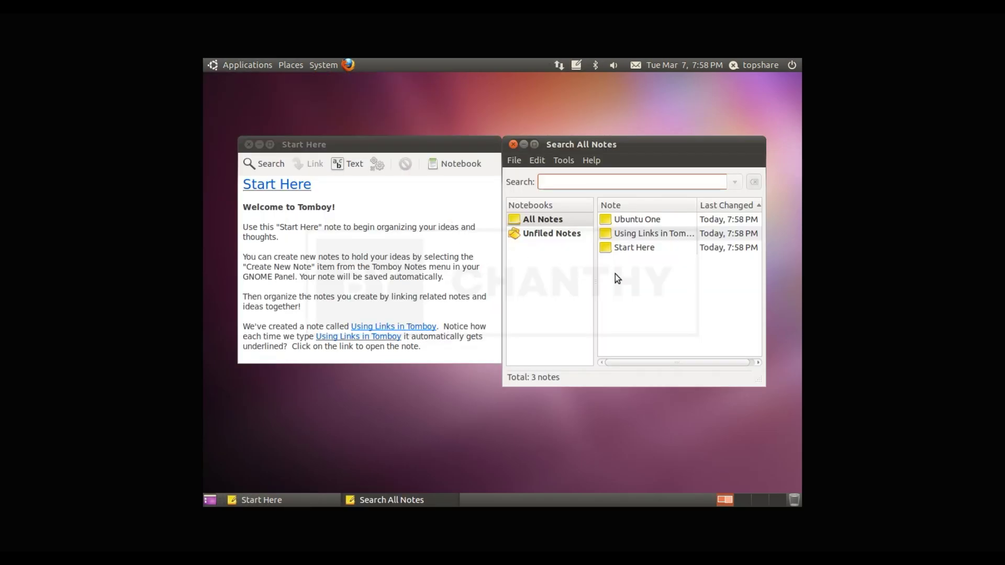
double_click(644, 223)
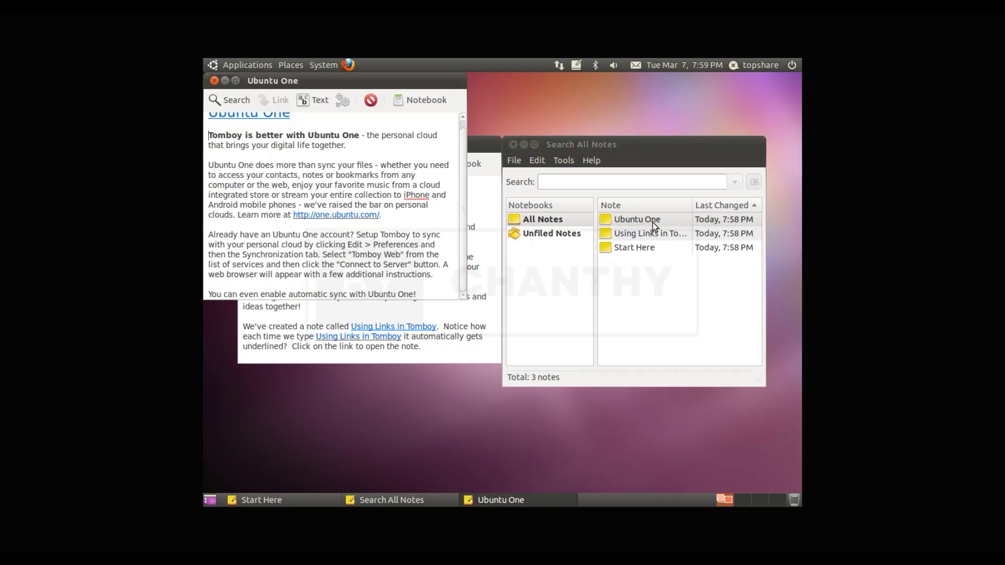
click(401, 259)
drag(375, 288, 427, 327)
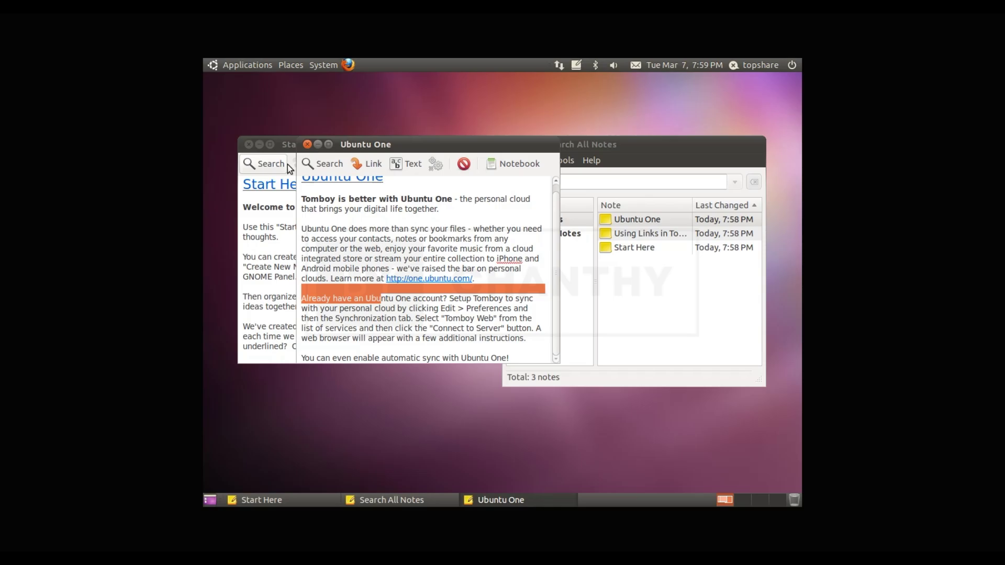
click(307, 144)
click(250, 145)
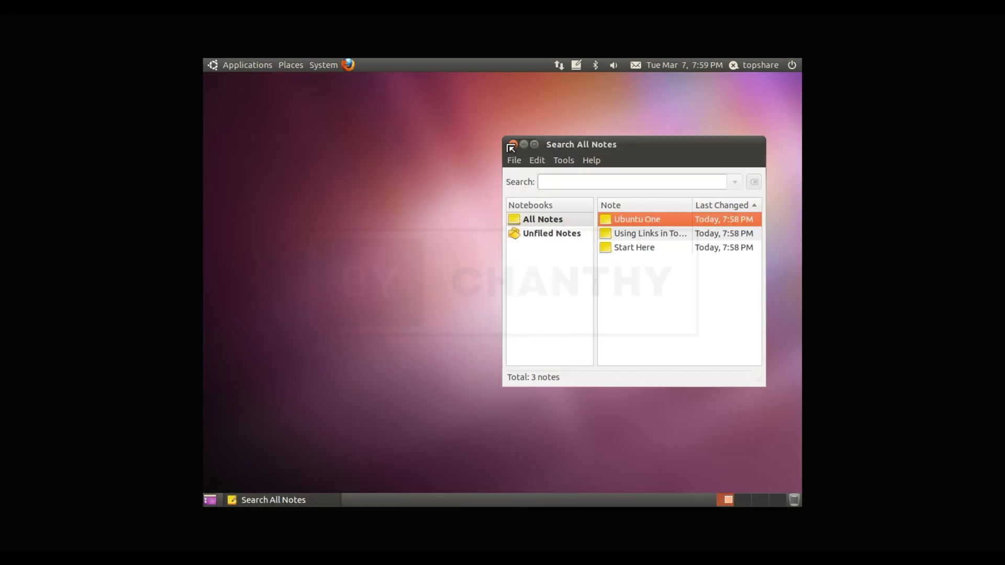
click(511, 144)
click(210, 65)
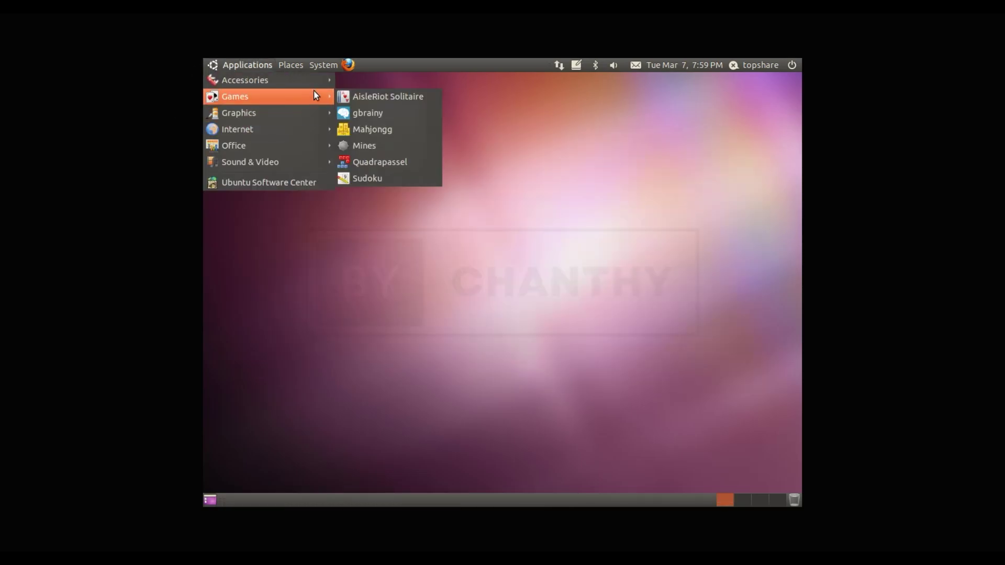
mouse_move(314, 83)
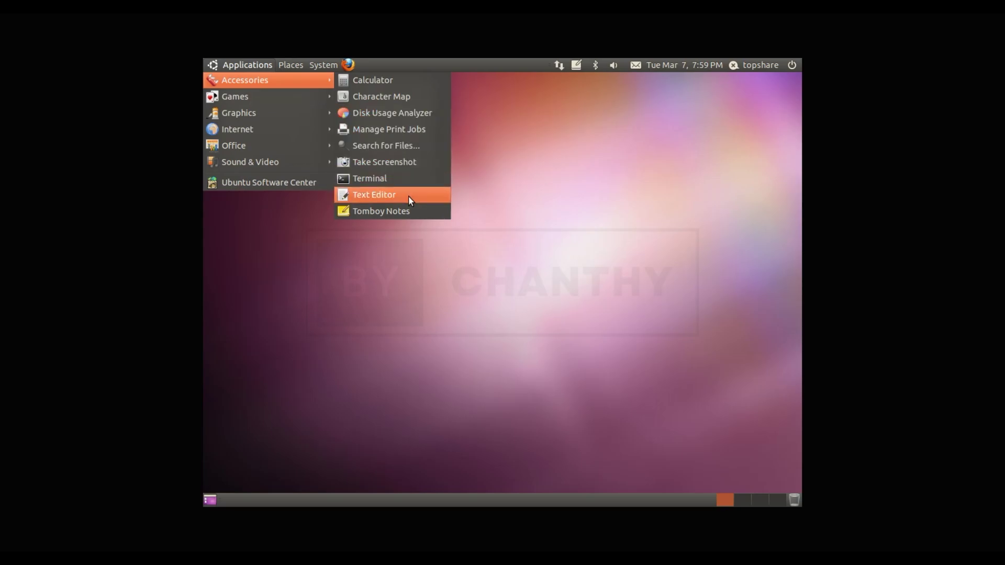
click(408, 196)
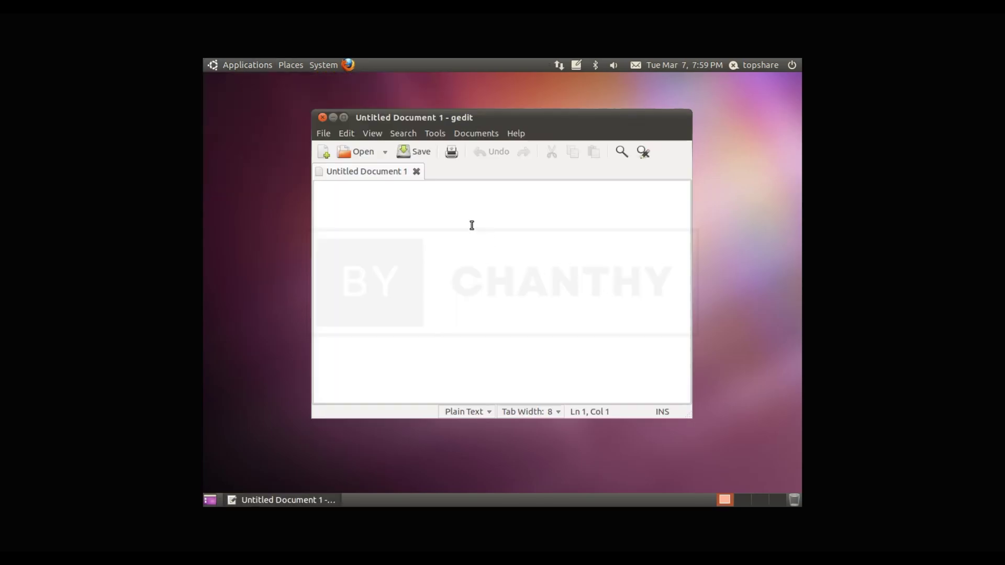
text(Welcome to Ubuntu)
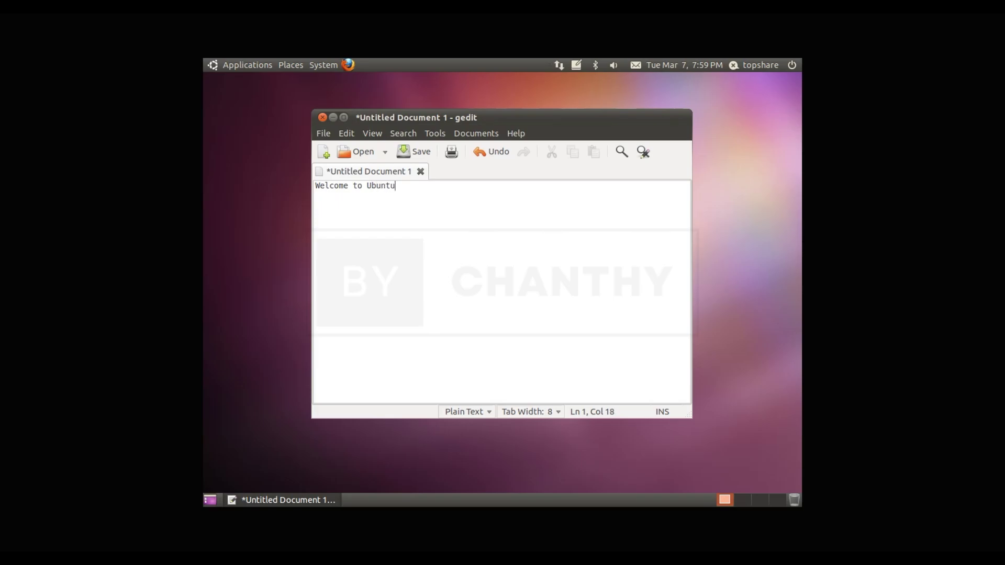
text( 10.10p)
key(ctrl+a)
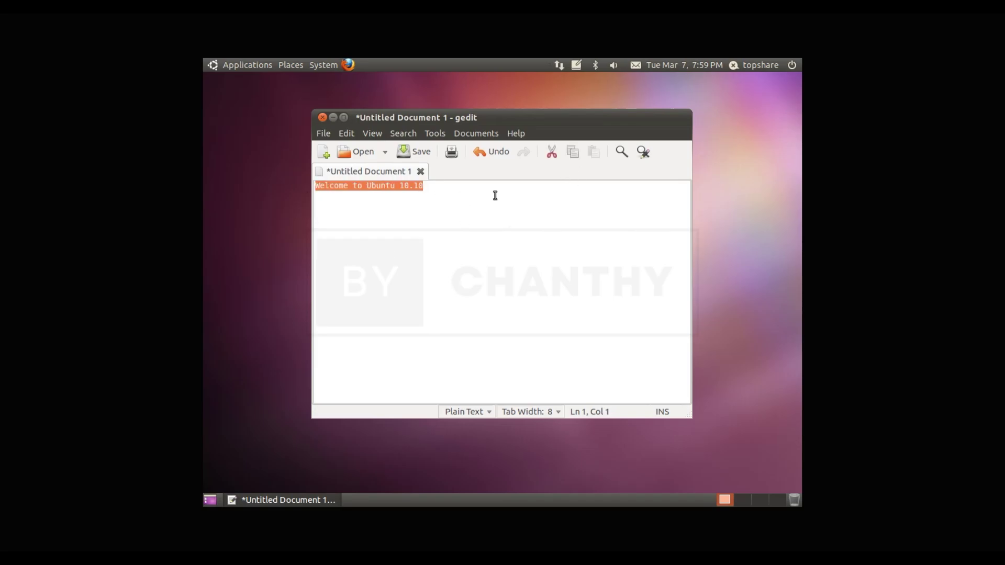
click(479, 198)
click(506, 135)
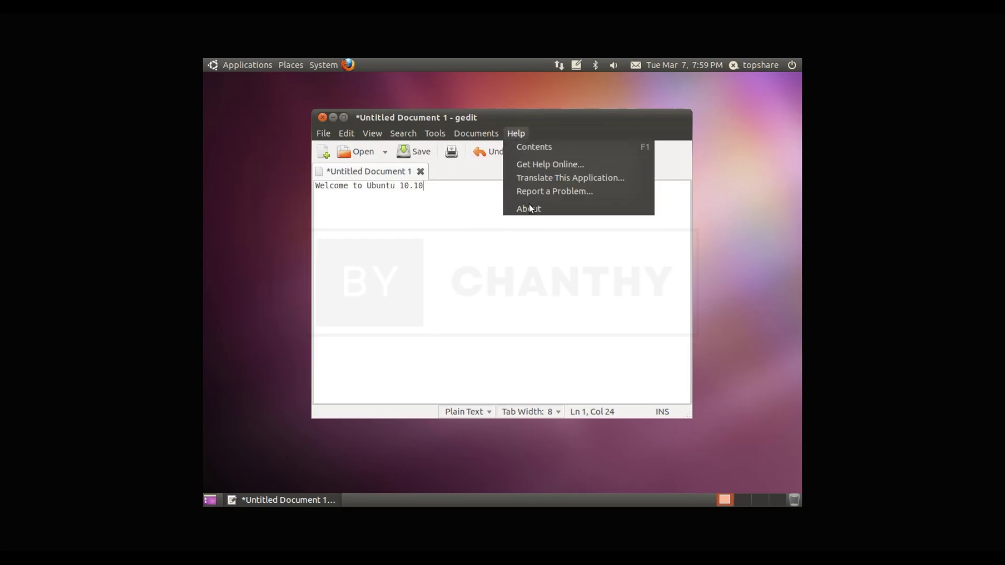
click(529, 209)
drag(461, 283, 556, 281)
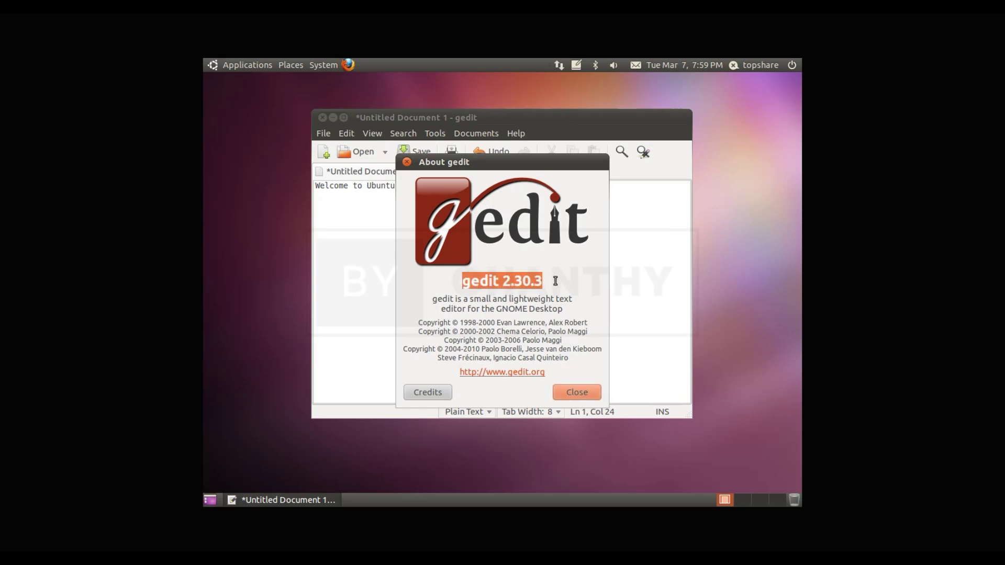
click(577, 393)
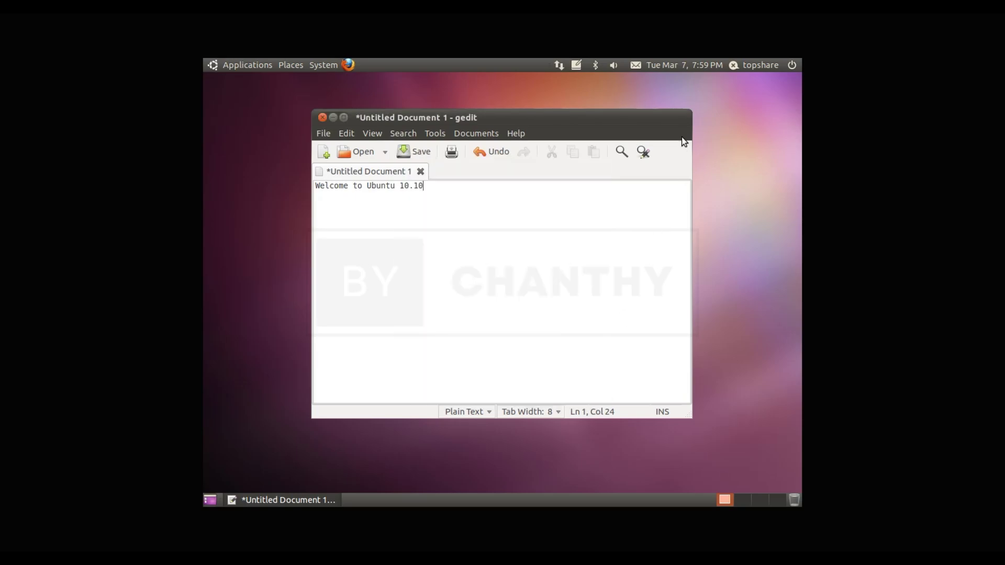
click(322, 118)
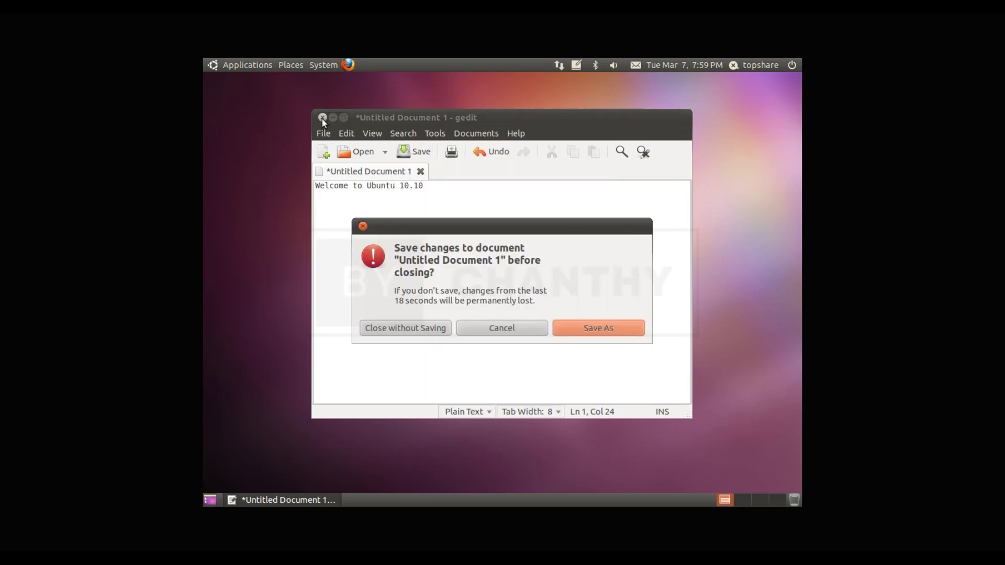
click(420, 331)
click(215, 63)
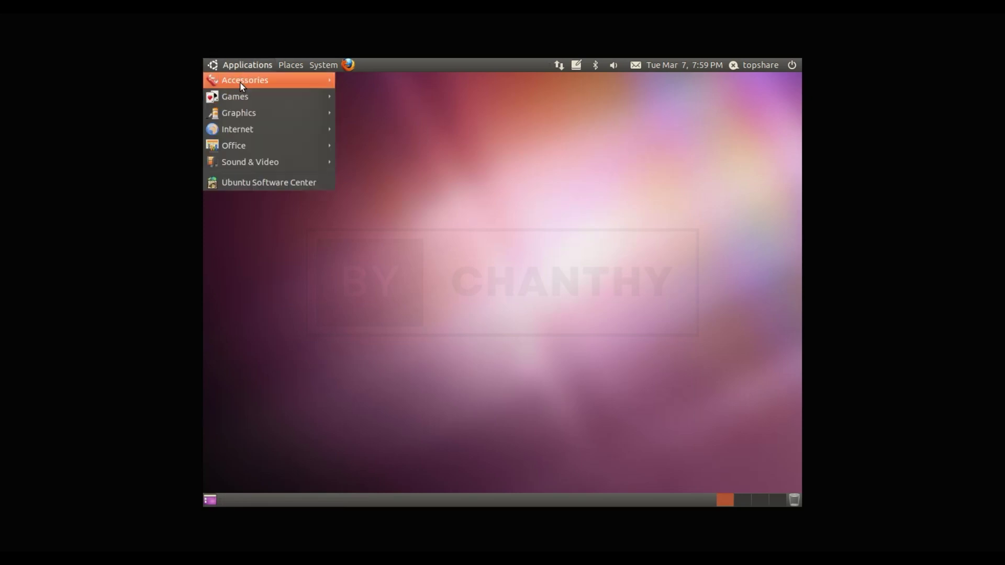
Step: Launch OpenOffice.org Word Processor from Applications > Office, opening a blank Untitled 1 document
mouse_move(241, 93)
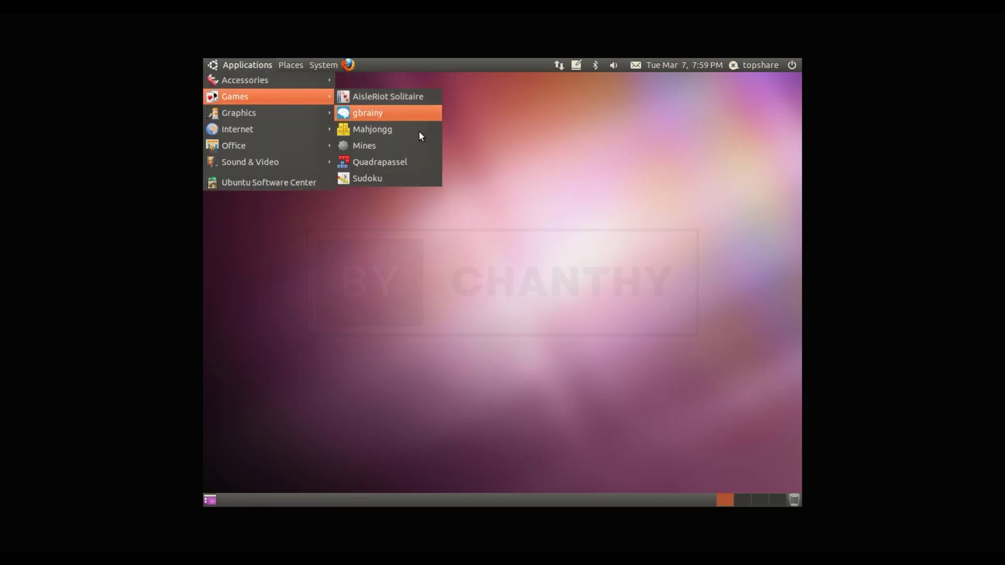
mouse_move(301, 110)
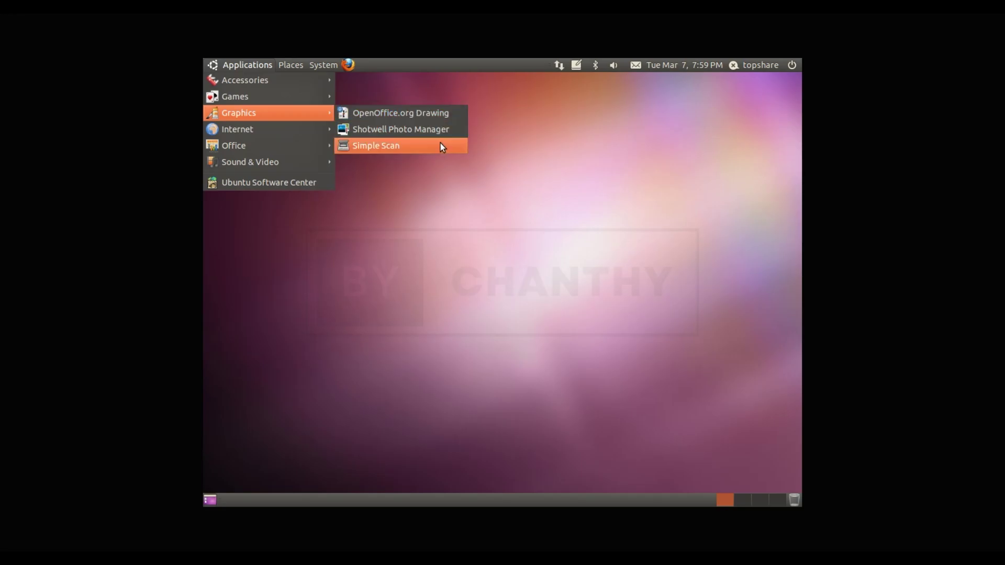
mouse_move(313, 127)
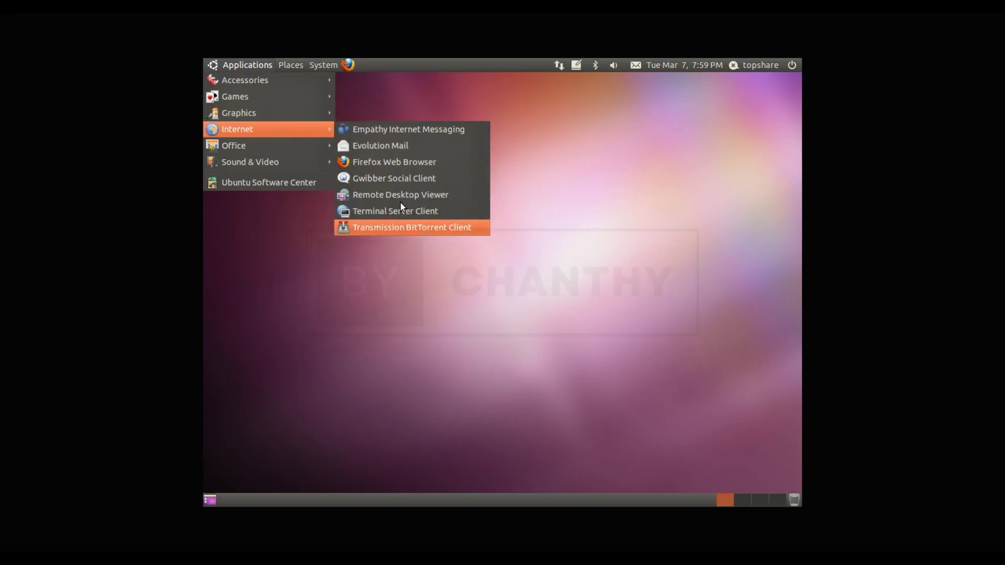
mouse_move(294, 145)
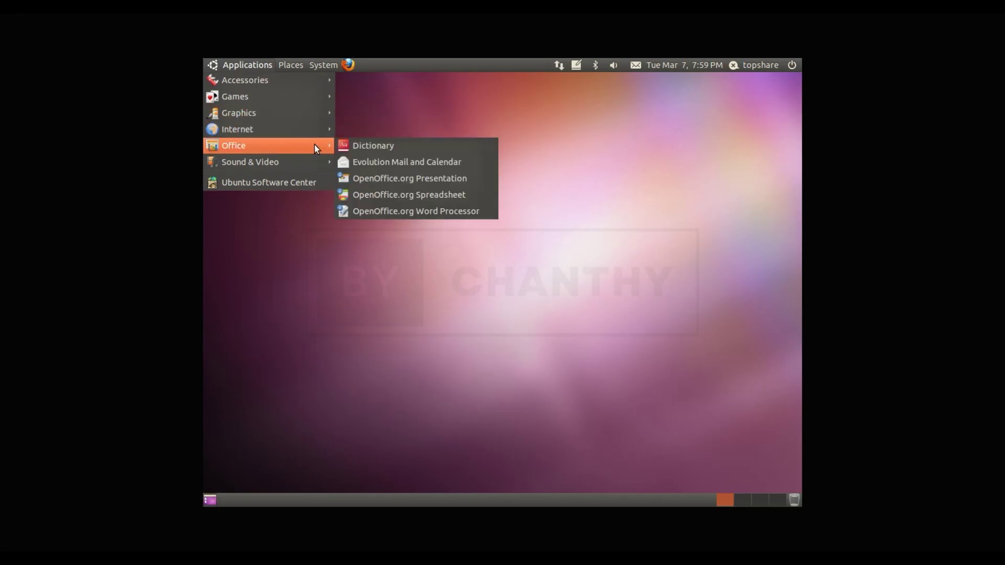
click(456, 215)
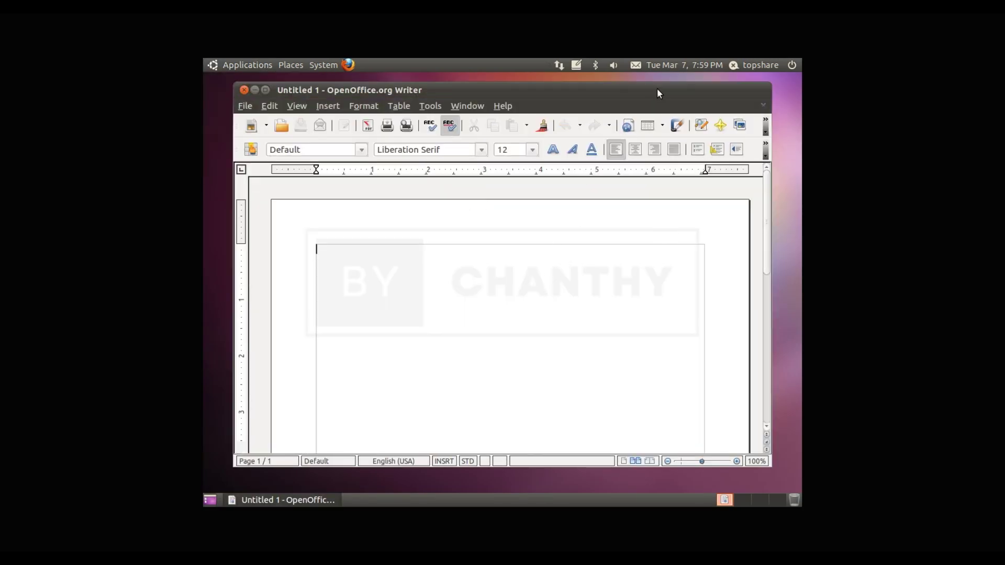
Step: Maximize Writer and show About OpenOffice.org, confirming version 3.2.1
double_click(658, 88)
click(476, 101)
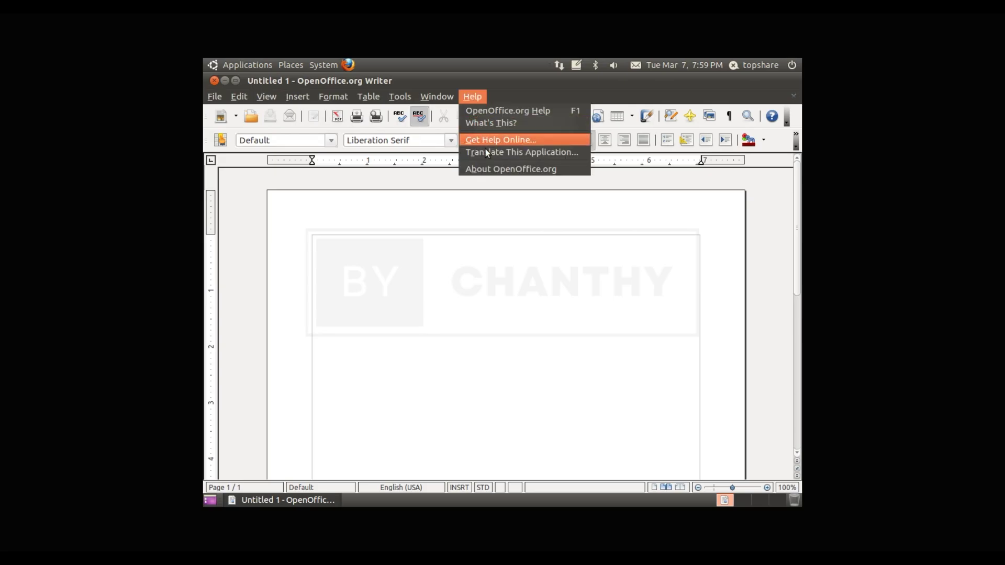
click(487, 169)
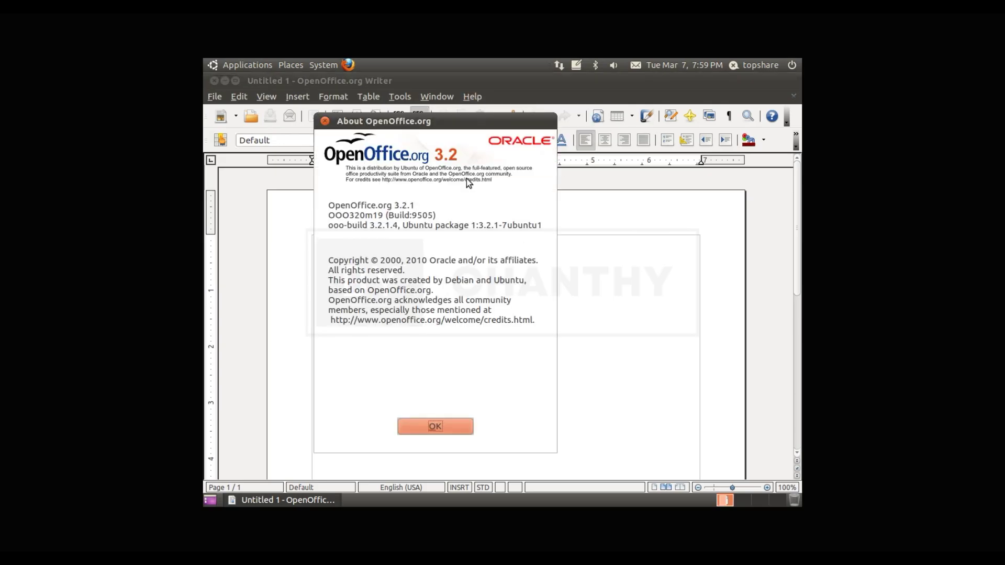
Step: Dismiss the About box, close the Writer window, and bring up the Applications menu
click(448, 426)
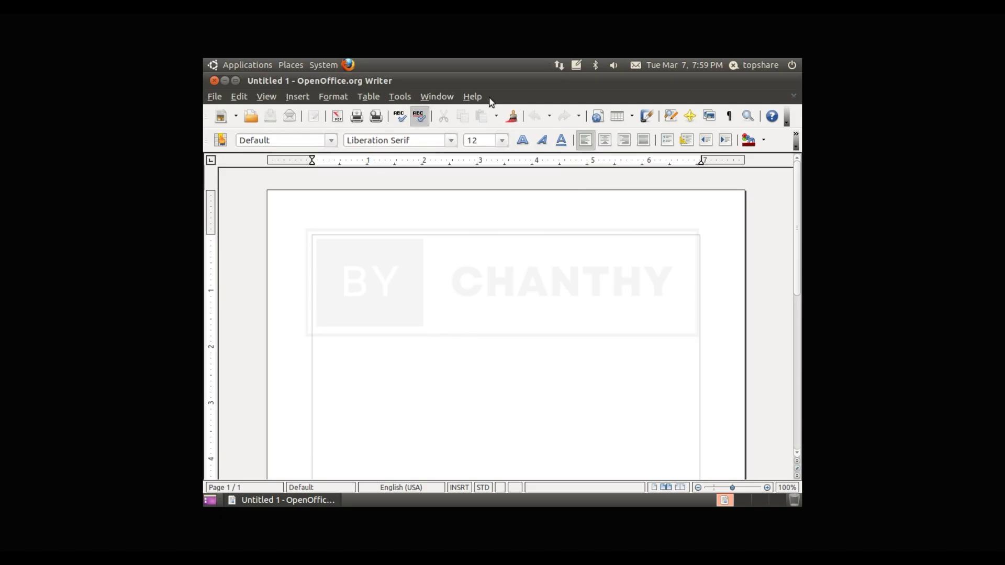
click(215, 81)
click(226, 65)
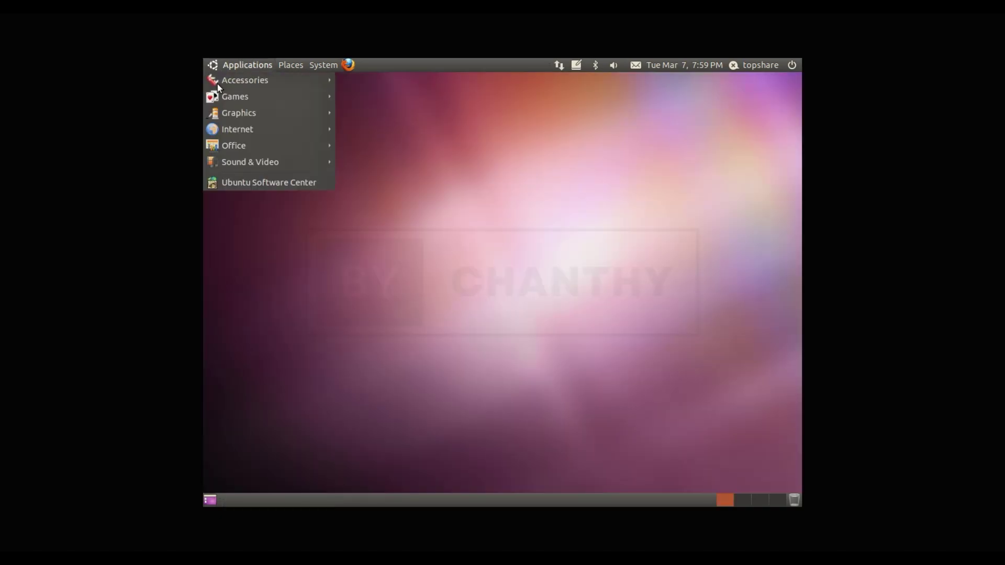
Step: Launch OpenOffice.org Spreadsheet from Office, select cell F14, and show its Help menu
mouse_move(278, 143)
click(456, 196)
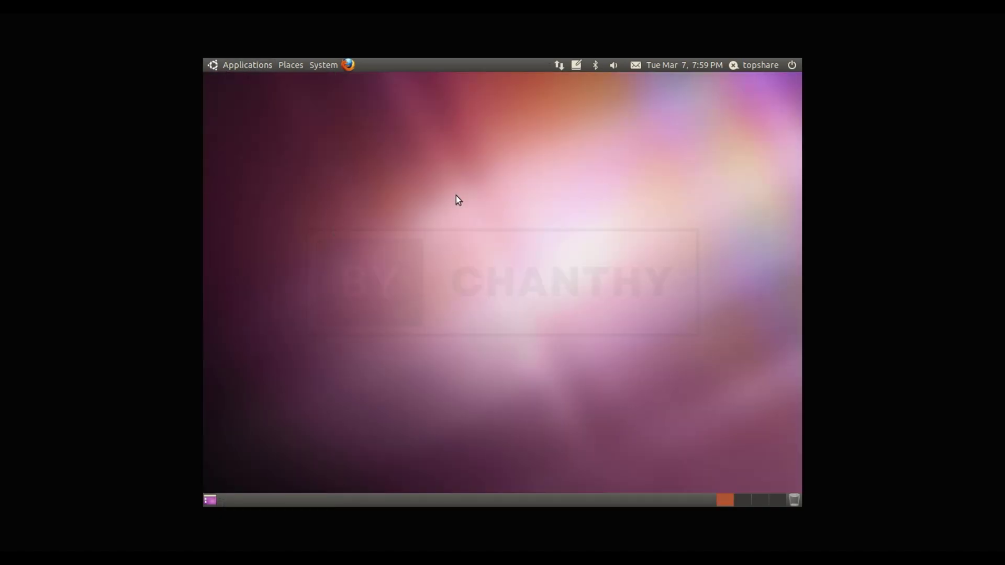
click(527, 325)
click(470, 96)
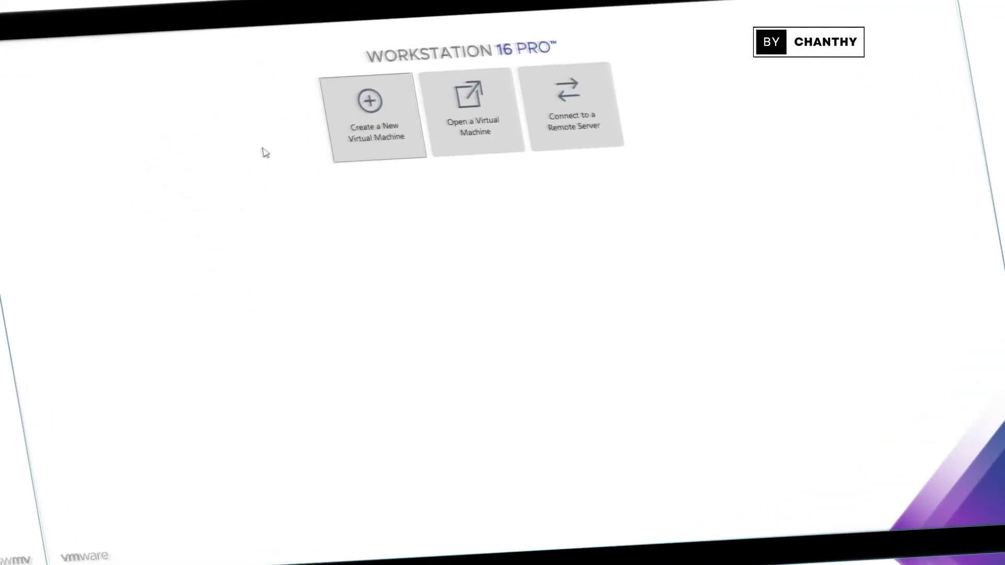
Step: Start a Typical new virtual machine with Linux Ubuntu 64-bit as the guest OS
click(406, 122)
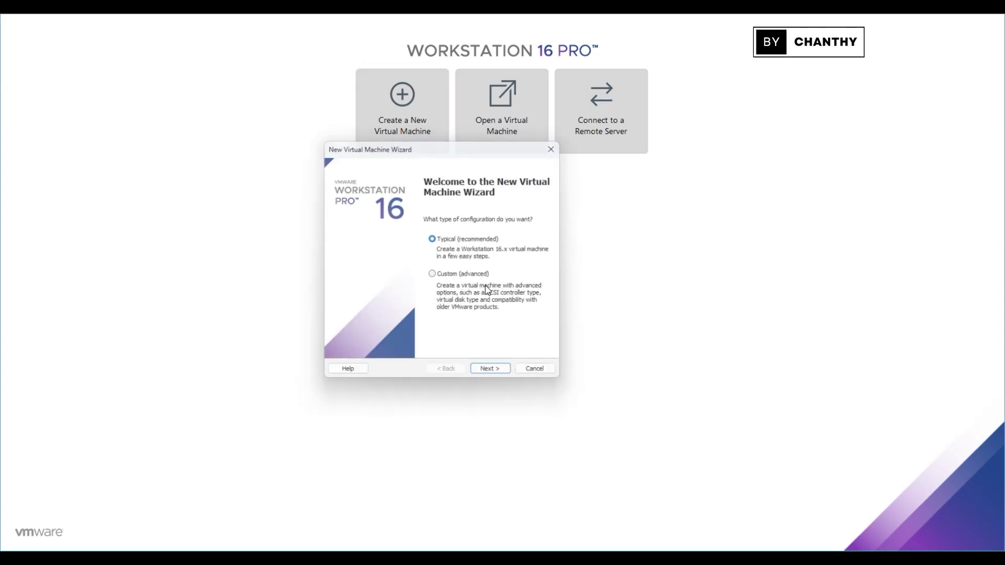
click(494, 370)
click(506, 375)
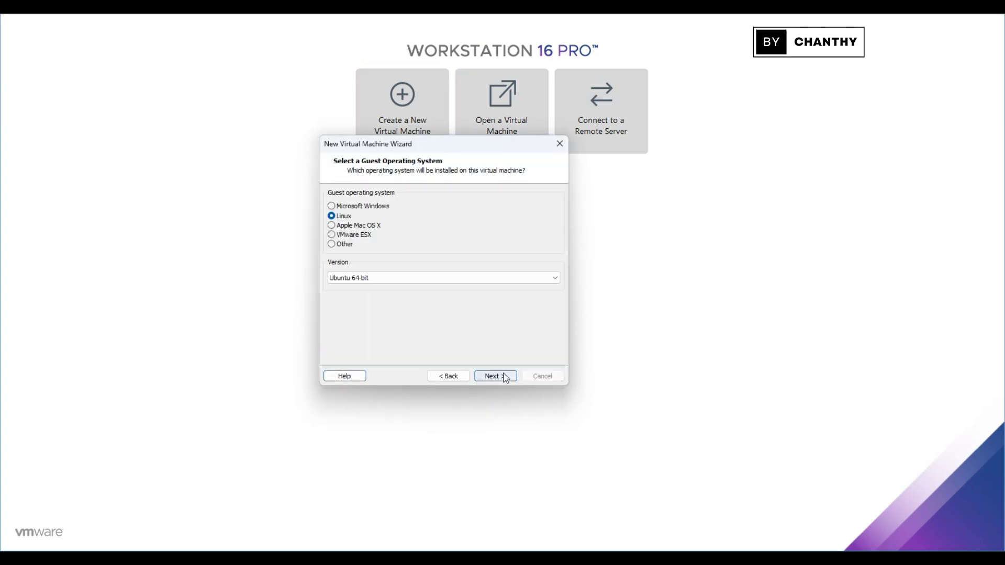
click(410, 278)
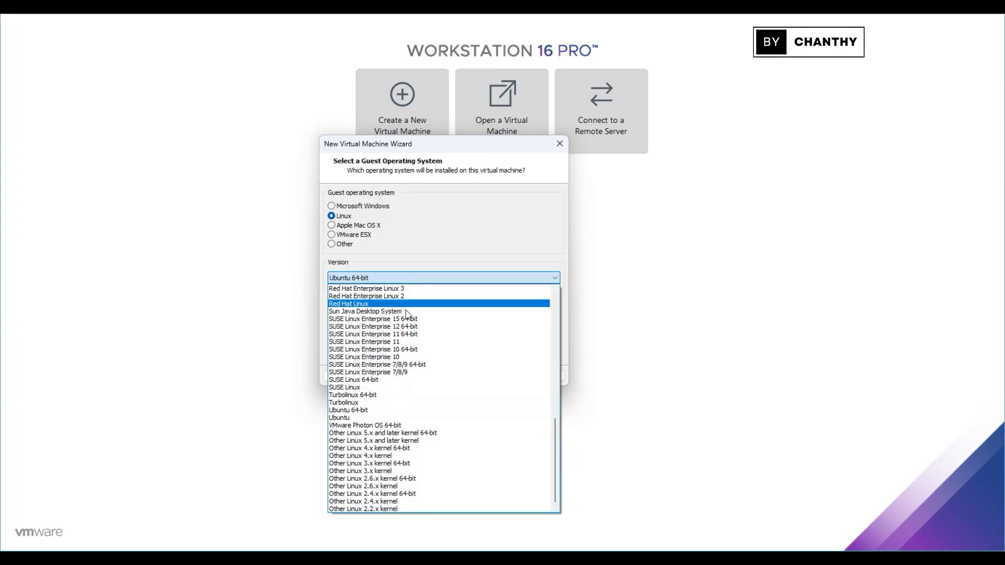
click(380, 410)
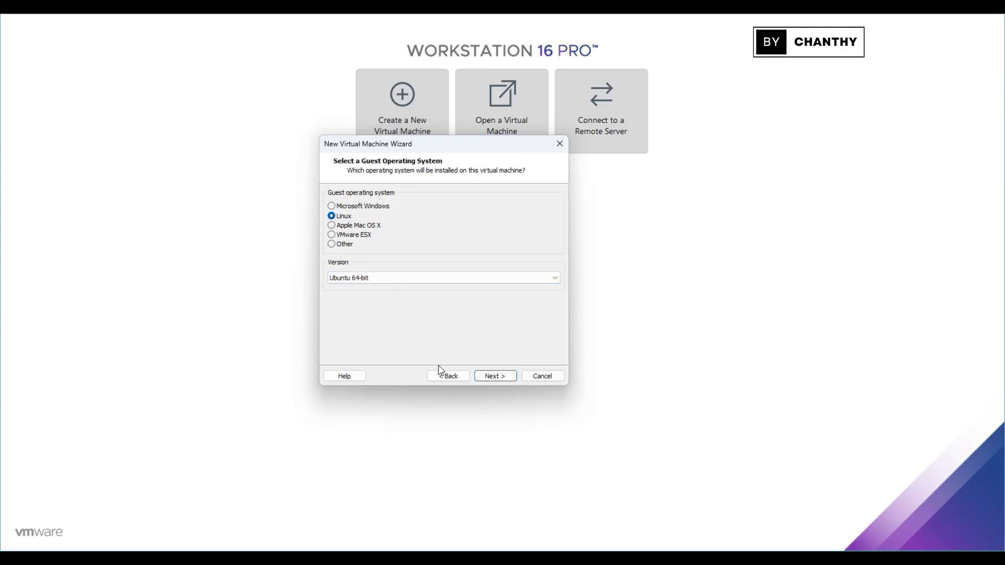
Step: Name the machine Ubuntu-10.10, keep the 80 GB disk, and reach hardware customization
click(501, 378)
text(Ubuntu-10.10)
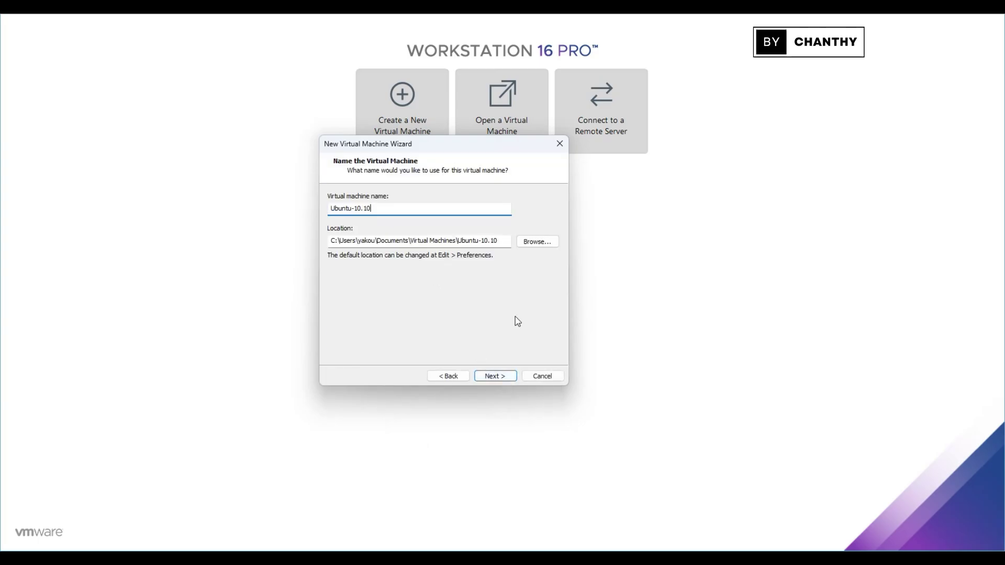
click(495, 376)
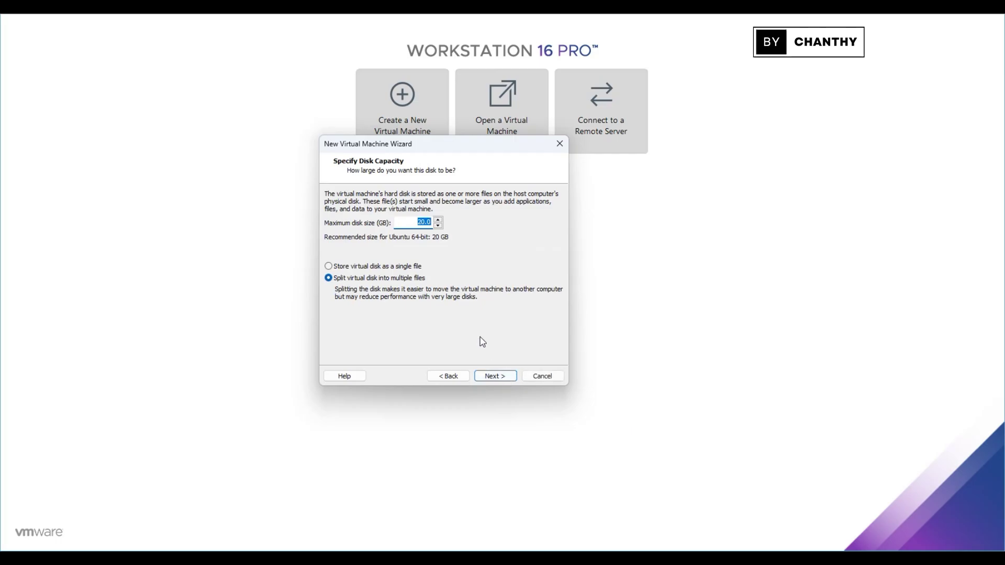
click(508, 376)
click(398, 312)
Step: Set the CD/DVD drive to use the Ubuntu-10.10 ISO image file
click(270, 122)
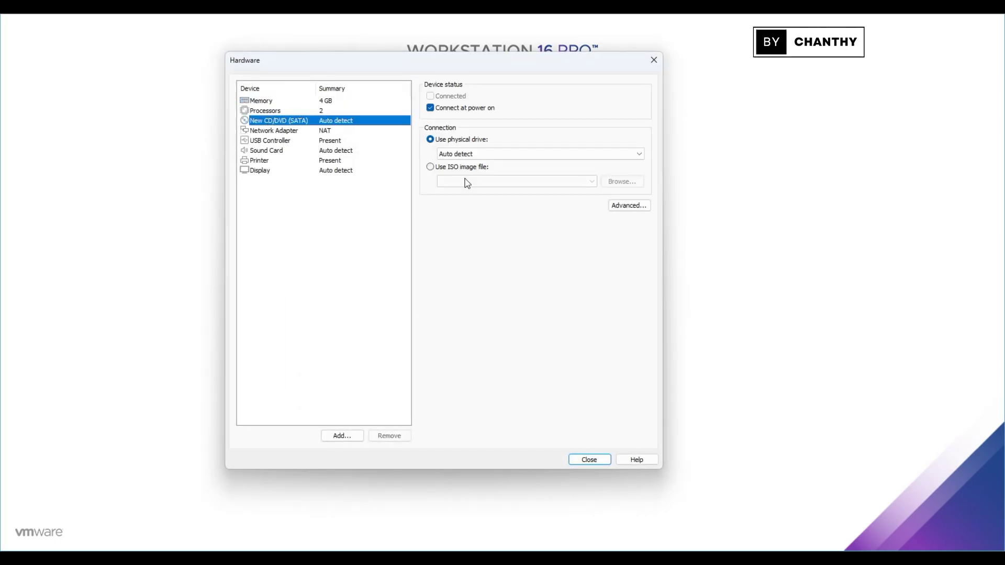
click(451, 167)
click(619, 182)
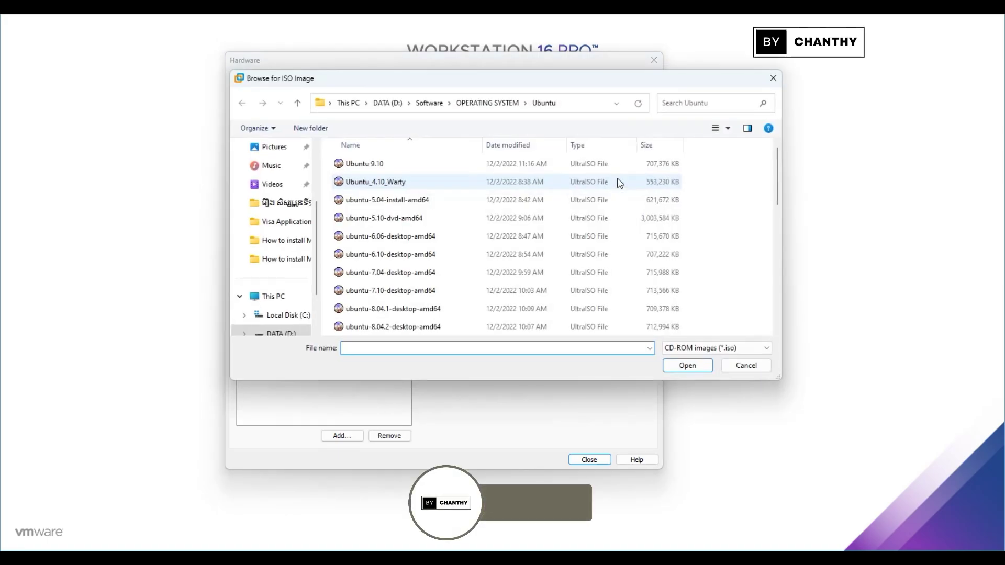
scroll(451, 276, down, 3)
click(377, 328)
click(689, 365)
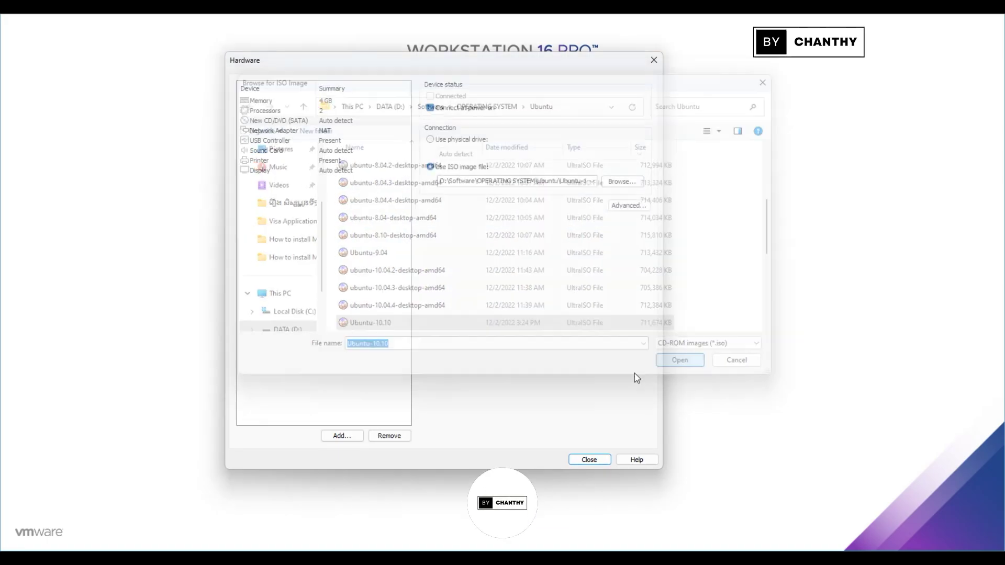
Step: Finish creating the Ubuntu-10.10 virtual machine and power it on
click(597, 462)
click(501, 375)
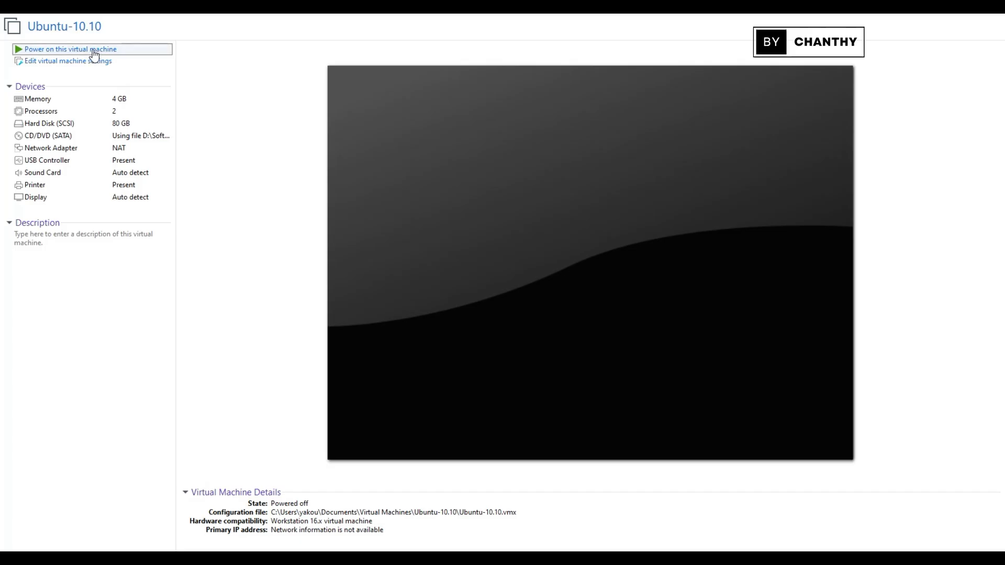
click(94, 49)
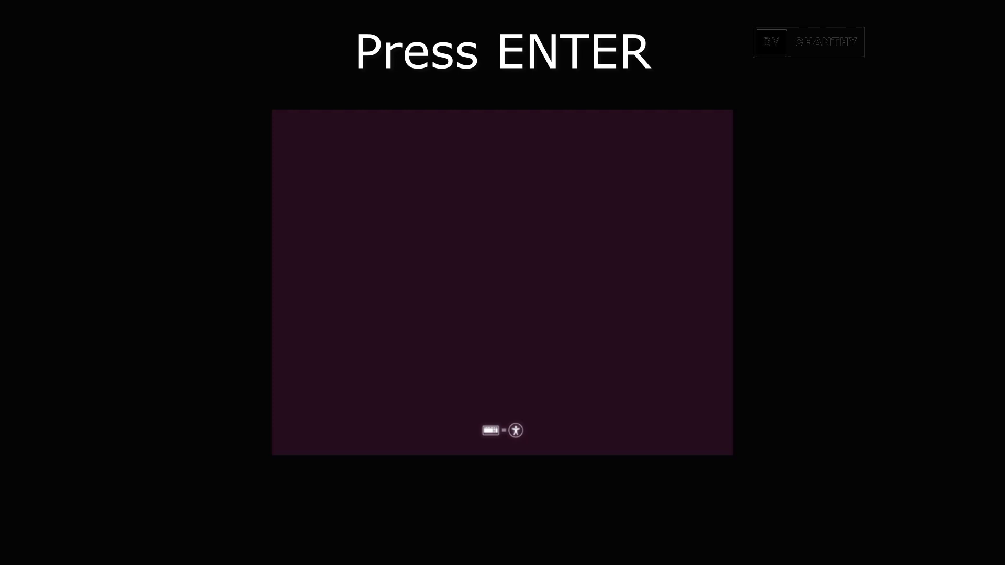
Step: Boot the Ubuntu disc with English as the language and choose Install Ubuntu
key(Return)
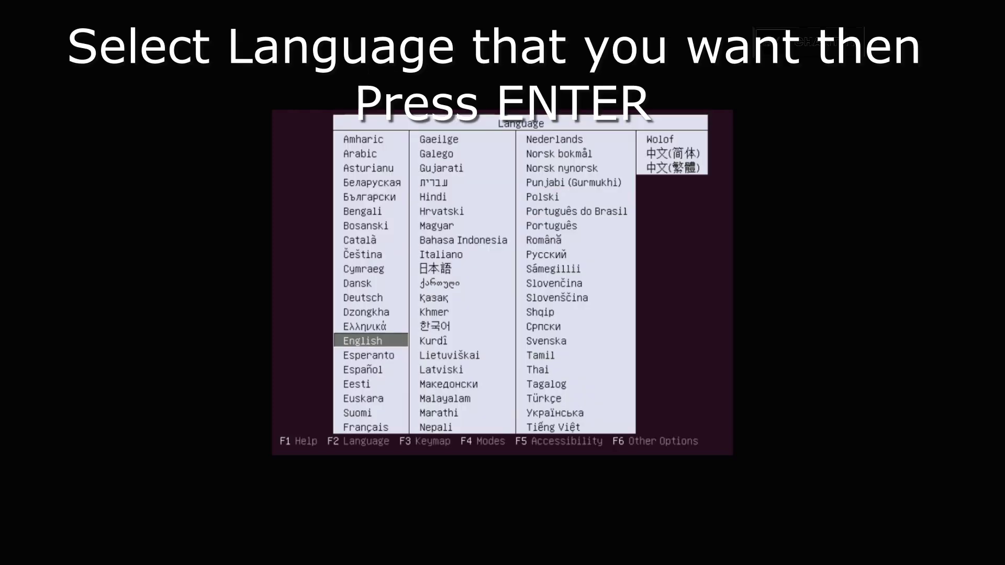
key(Return)
key(Down)
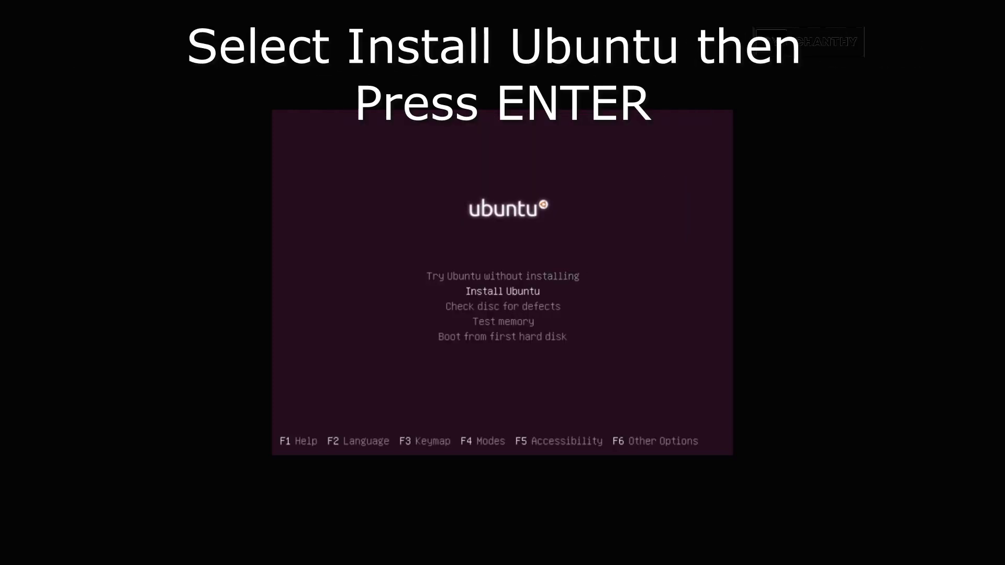
key(Return)
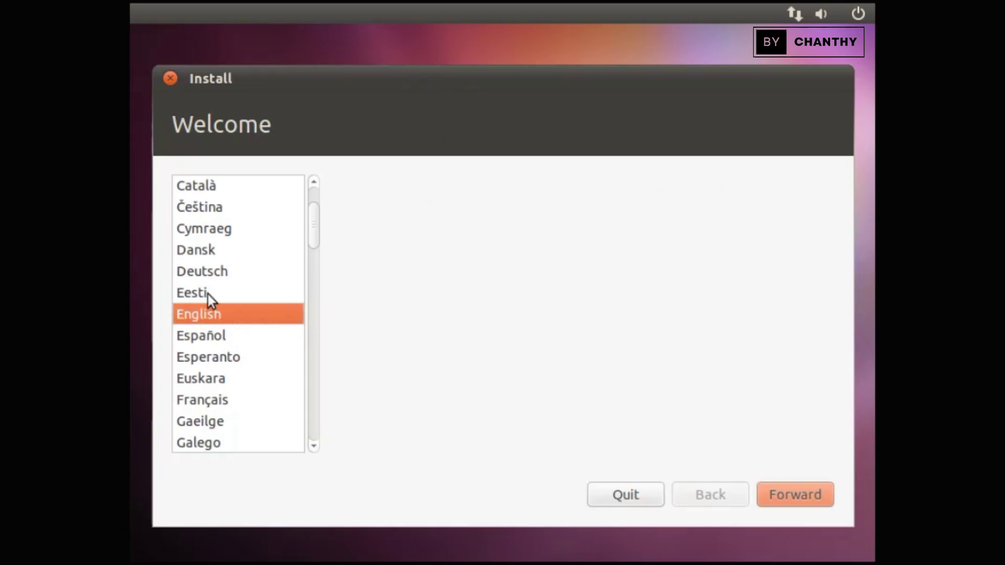
Step: Accept English and enable downloading updates while installing
mouse_move(314, 231)
mouse_down()
mouse_move(306, 439)
mouse_move(316, 231)
mouse_up()
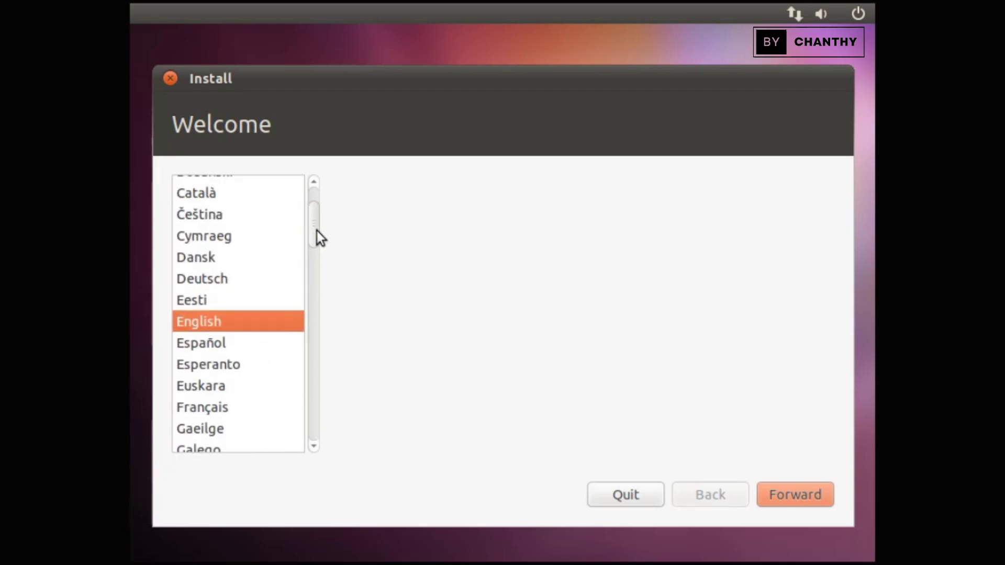
click(799, 494)
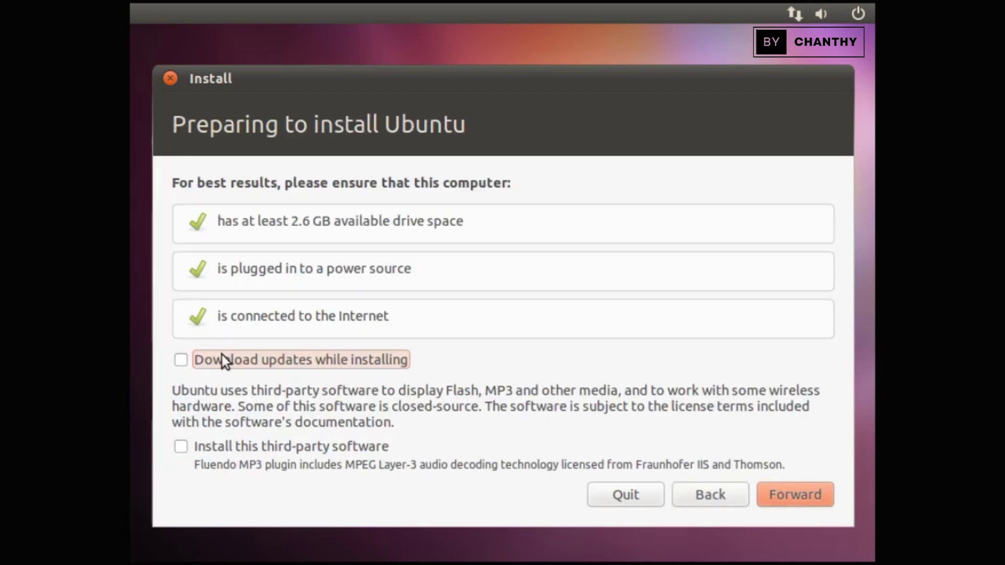
click(181, 360)
click(810, 498)
Step: Choose to erase and use the entire 85.9 GB disk, then start the installation
click(246, 212)
click(184, 186)
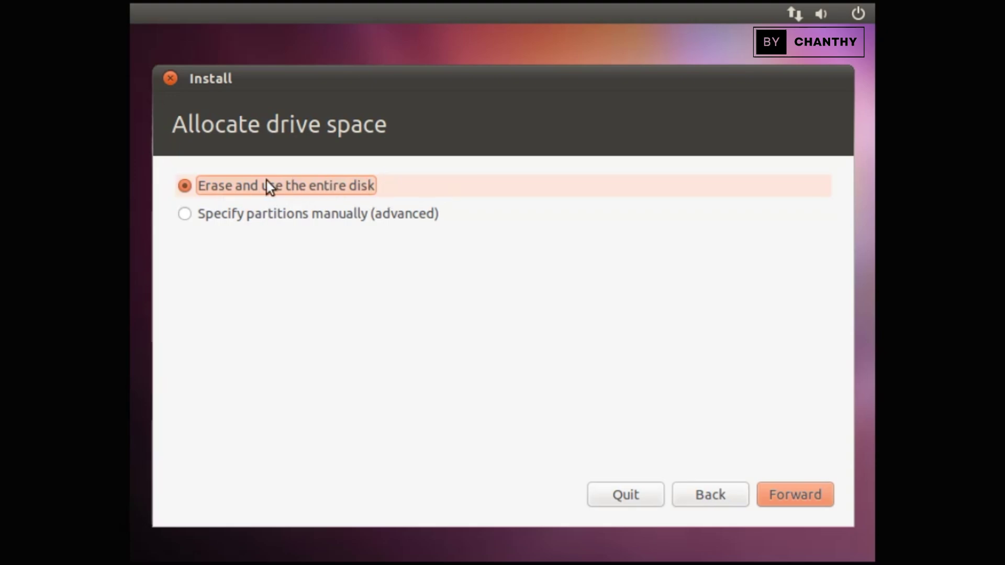
click(803, 499)
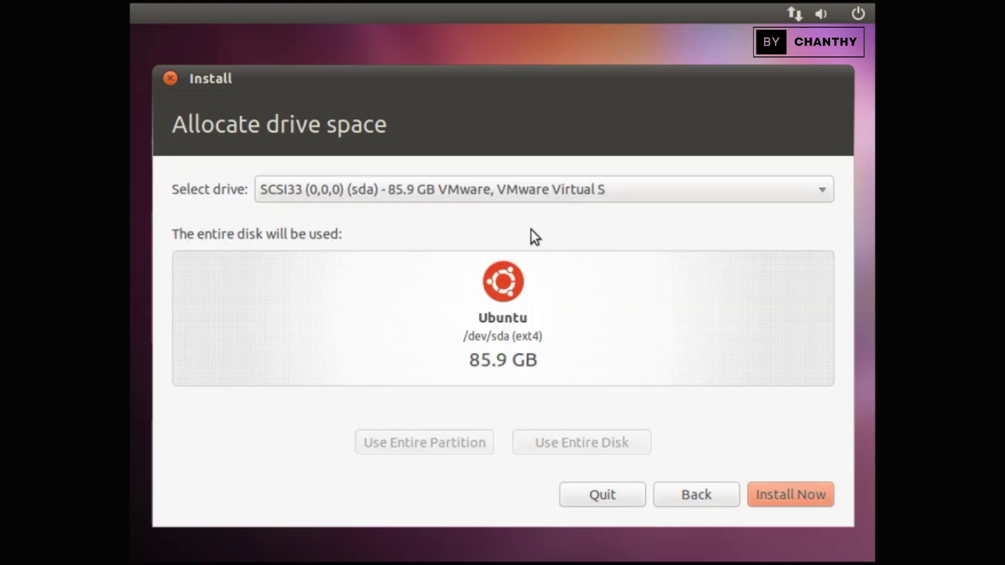
click(504, 192)
click(504, 192)
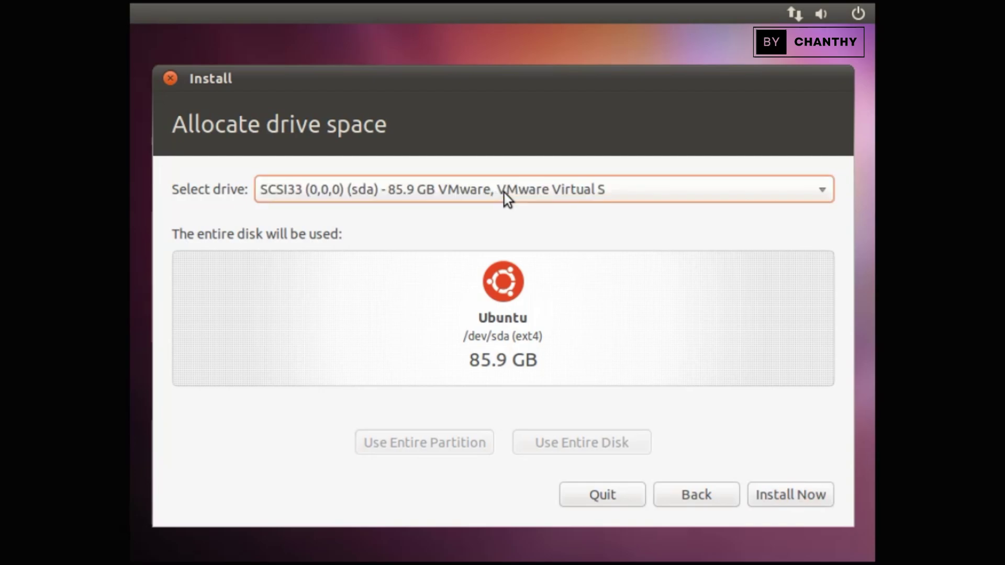
click(792, 497)
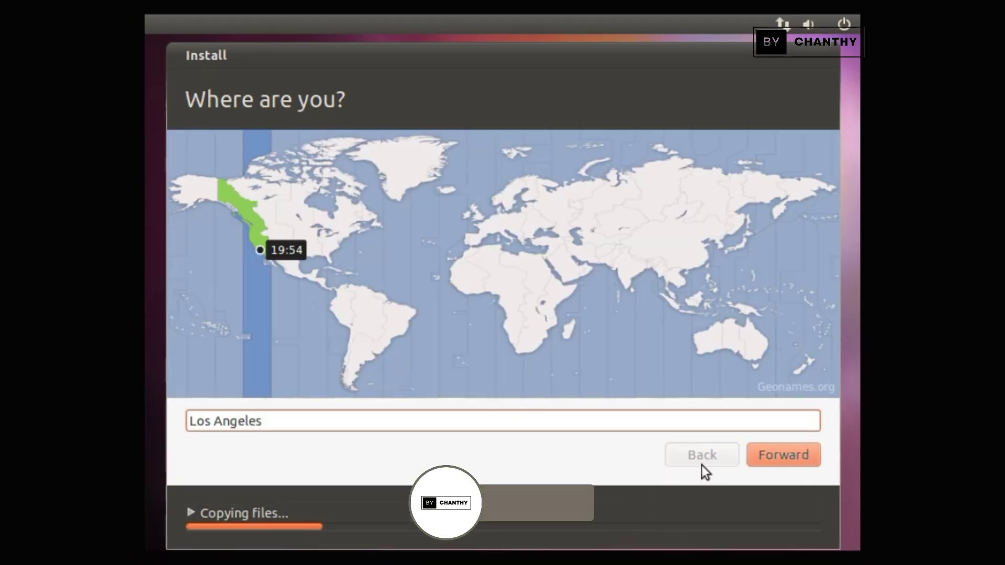
Step: Accept Los Angeles time and the USA keyboard, then enter the user's name
click(796, 455)
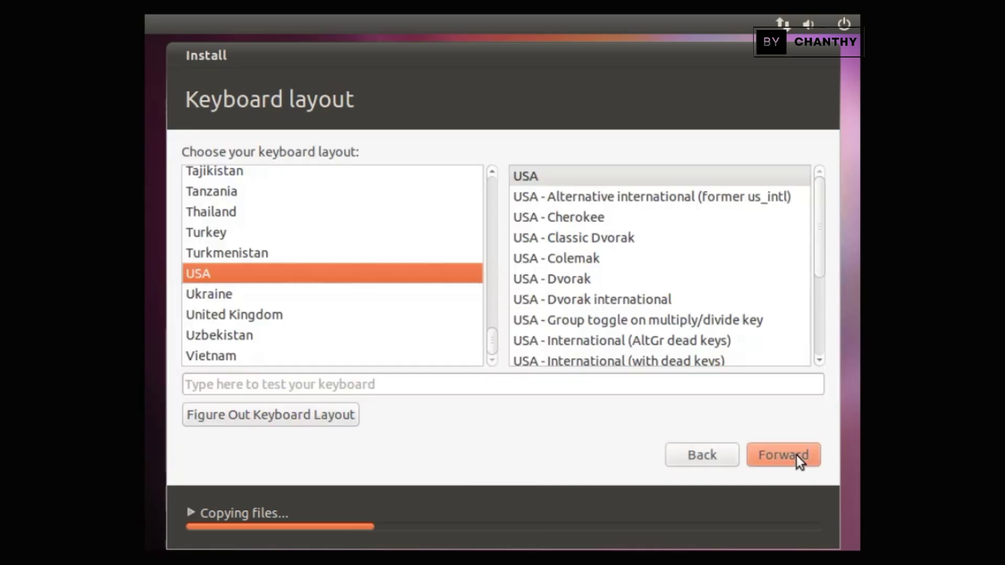
click(797, 455)
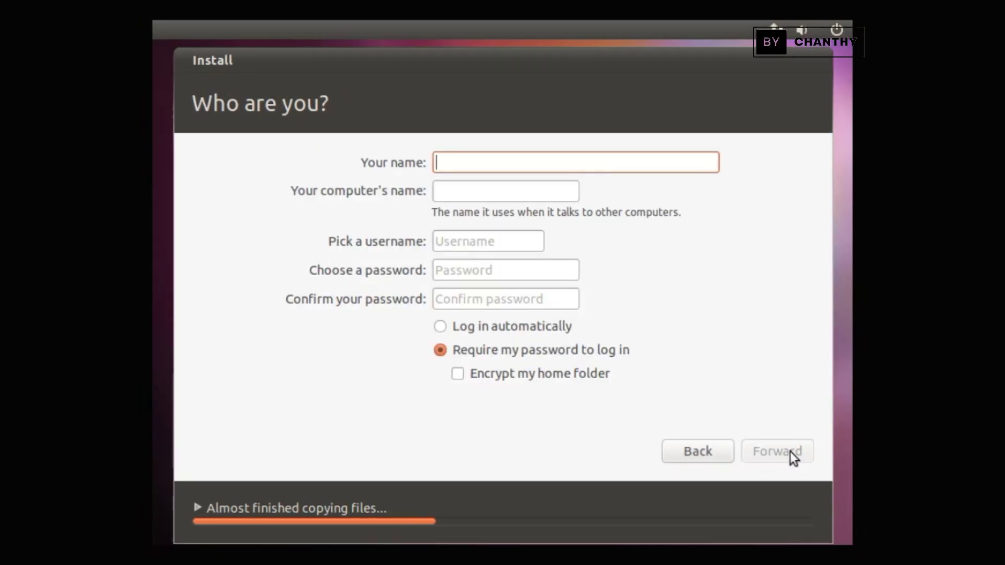
text(TOPSHARE)
Step: Change the computer name's suffix to VM and enter the account password
click(507, 191)
key(BackSpace)
key(BackSpace)
key(BackSpace)
key(BackSpace)
key(BackSpace)
key(BackSpace)
key(BackSpace)
key(BackSpace)
key(BackSpace)
key(BackSpace)
key(BackSpace)
key(BackSpace)
key(BackSpace)
key(BackSpace)
key(BackSpace)
text(VM)
click(511, 272)
text(**********)
click(515, 301)
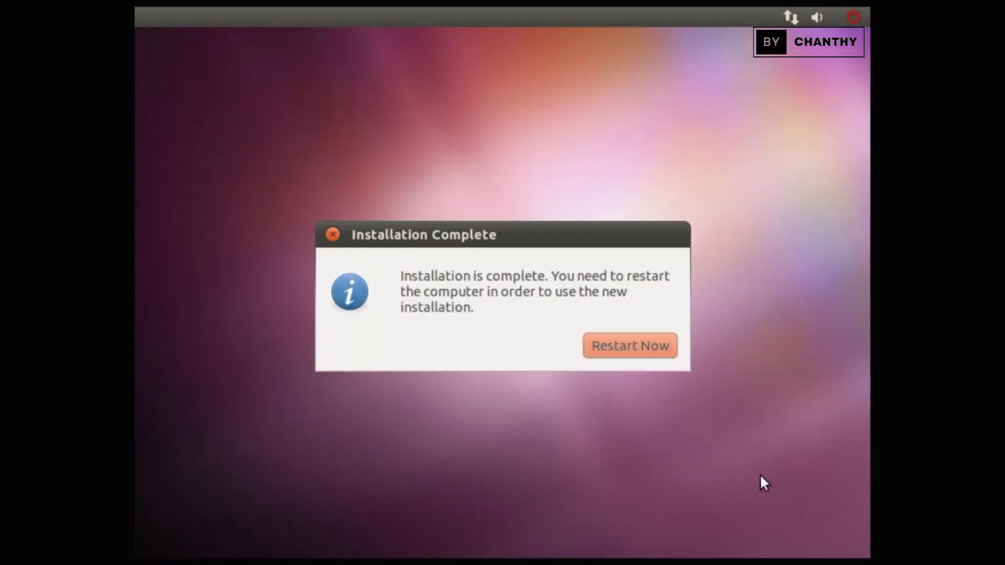
Step: Restart into the installed Ubuntu and log in to the user account with its password
click(631, 346)
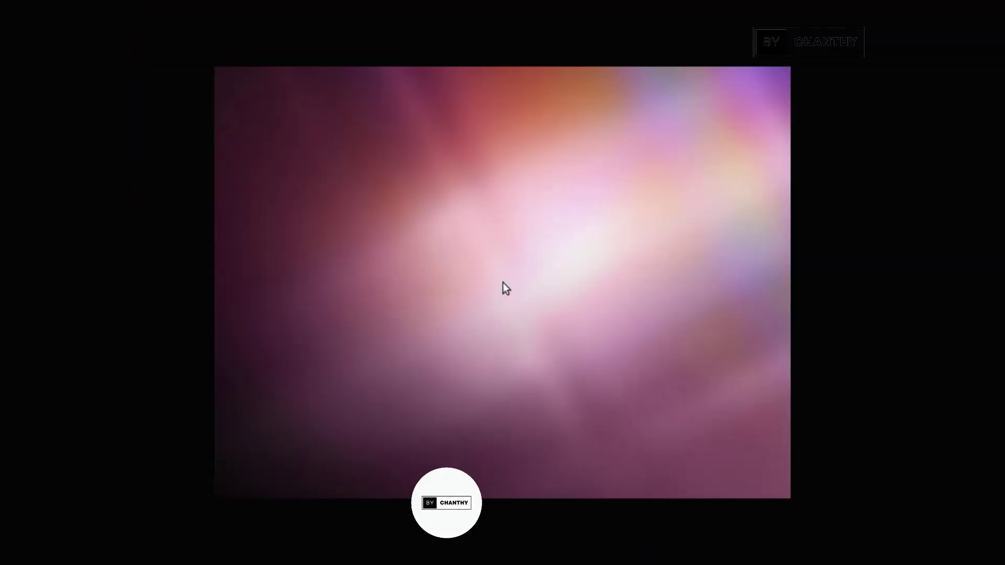
click(513, 302)
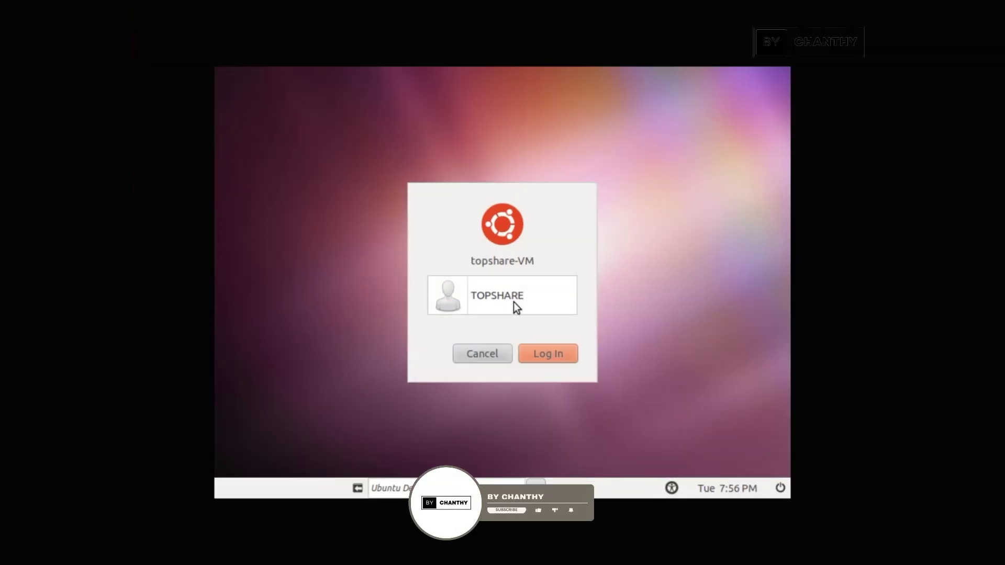
text(1234)
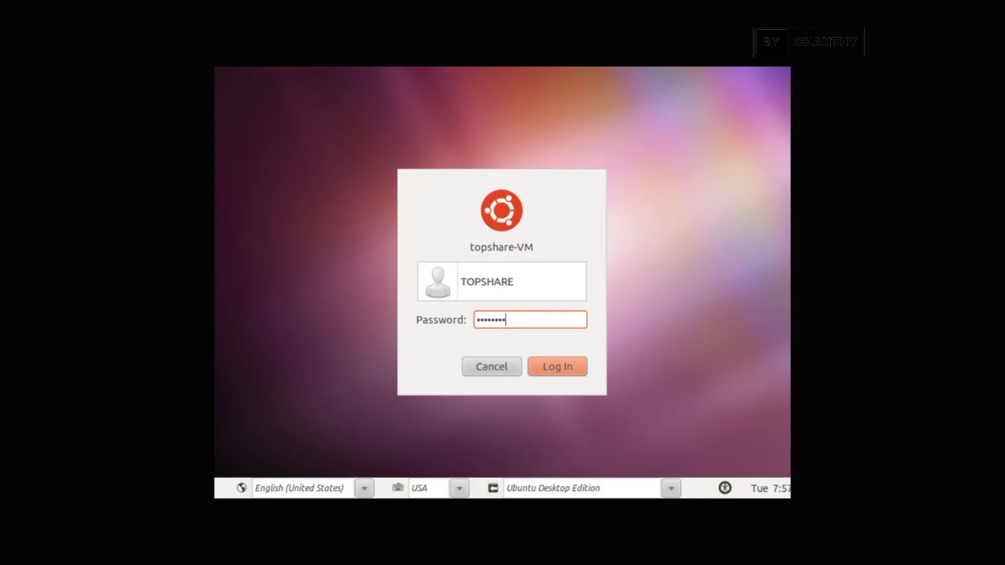
text(567890)
click(561, 369)
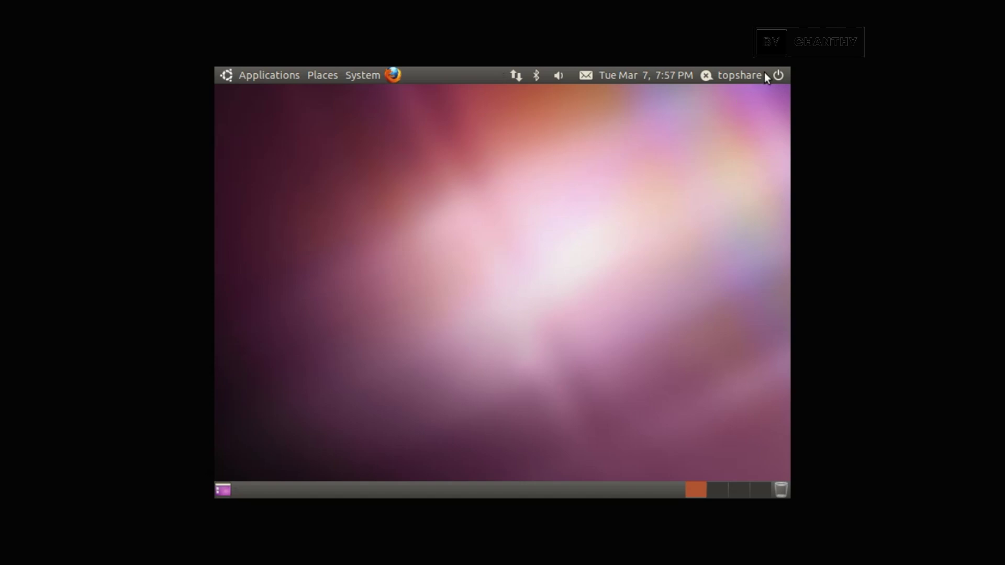
Step: Glance at the session menu, then browse the System Preferences submenu from About Me to Preferred Applications
click(778, 75)
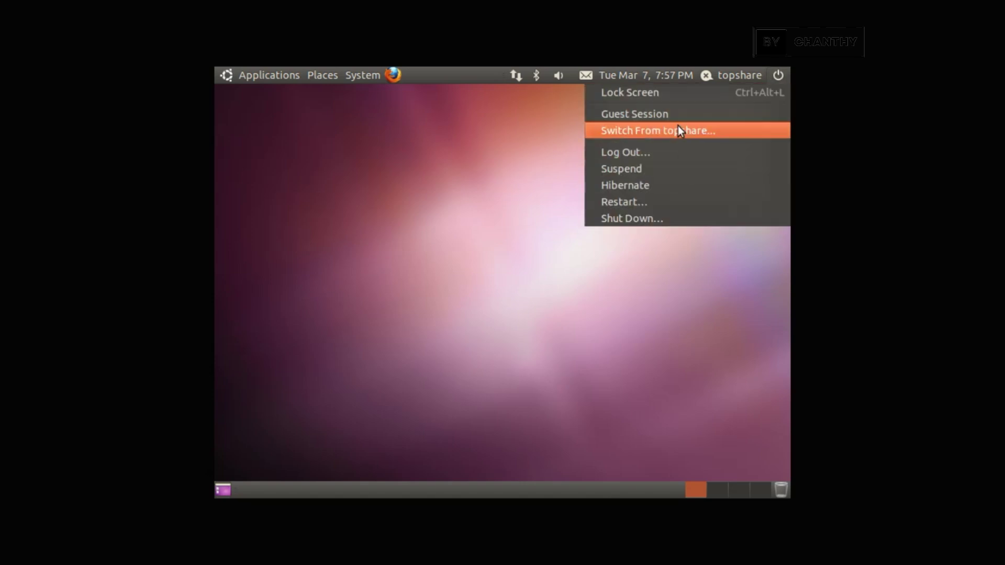
click(501, 194)
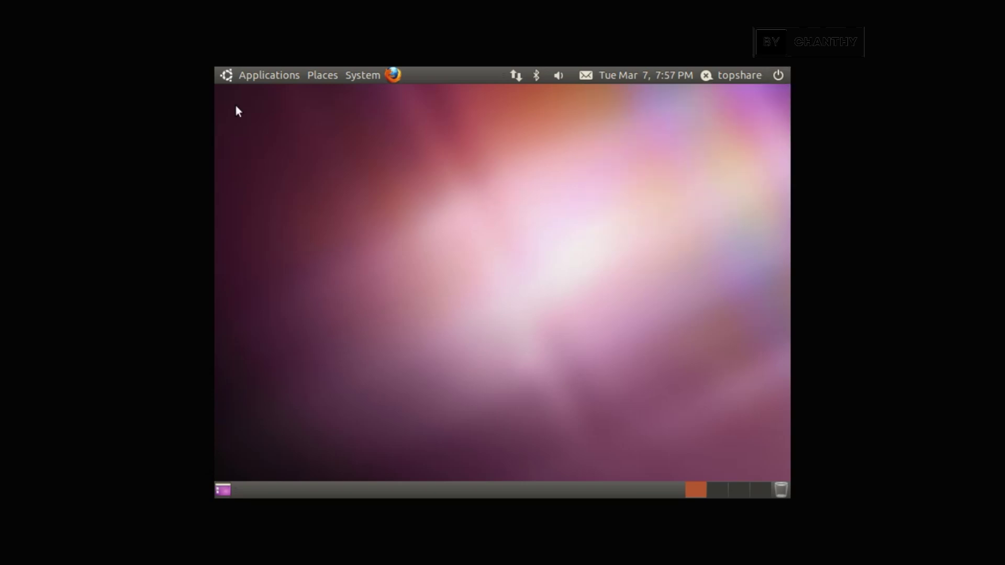
click(231, 75)
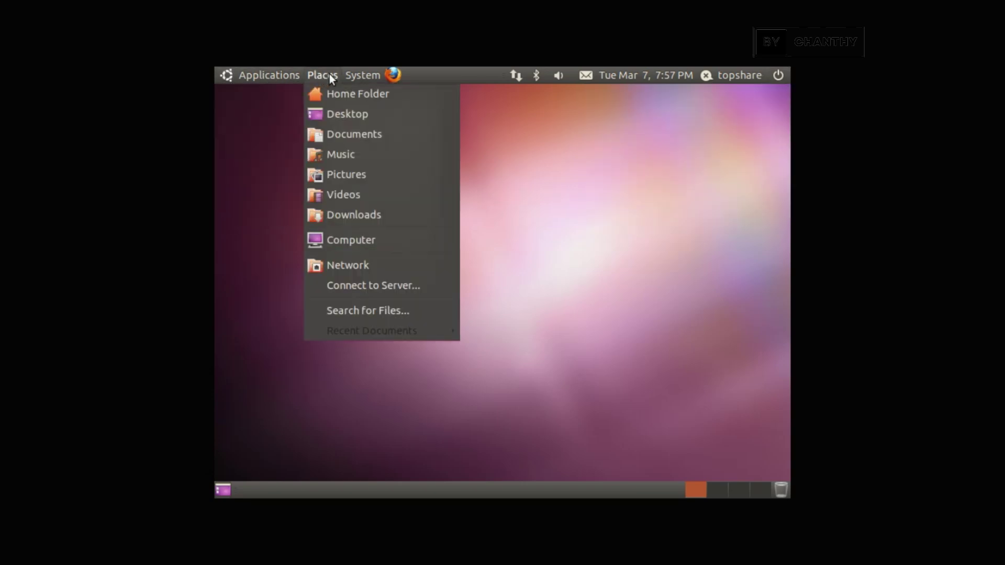
mouse_move(360, 73)
mouse_move(367, 92)
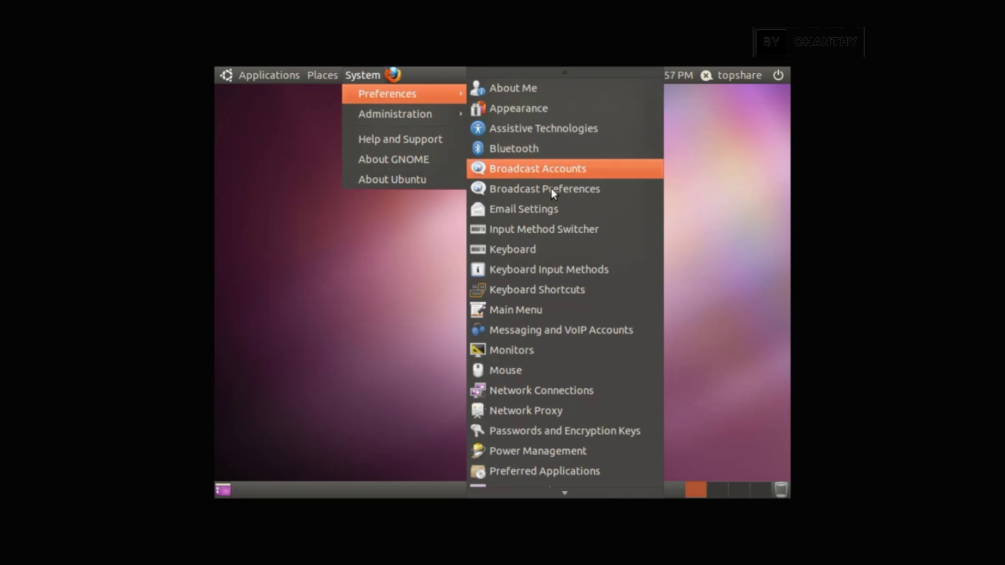
scroll(566, 313, down, 2)
scroll(561, 335, down, 3)
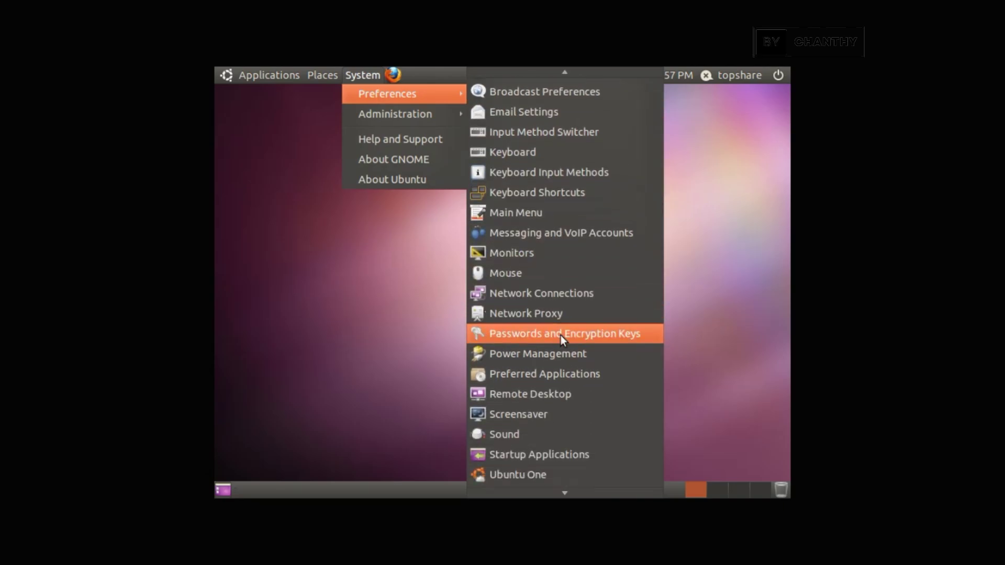
scroll(561, 343, up, 5)
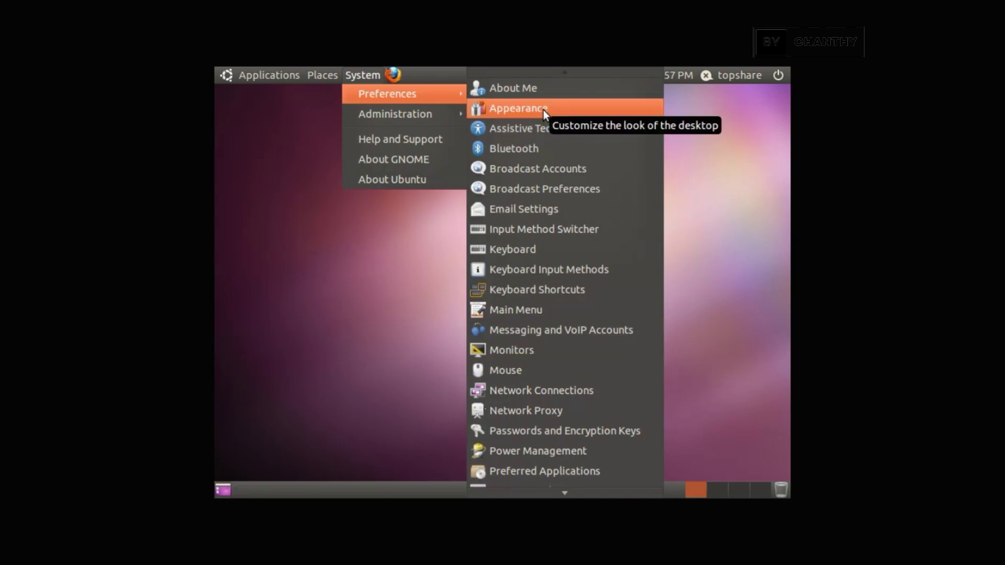
Step: Switch the guest display to 1024 x 768 (4:3) in Monitors, keep the configuration, and close it
click(516, 349)
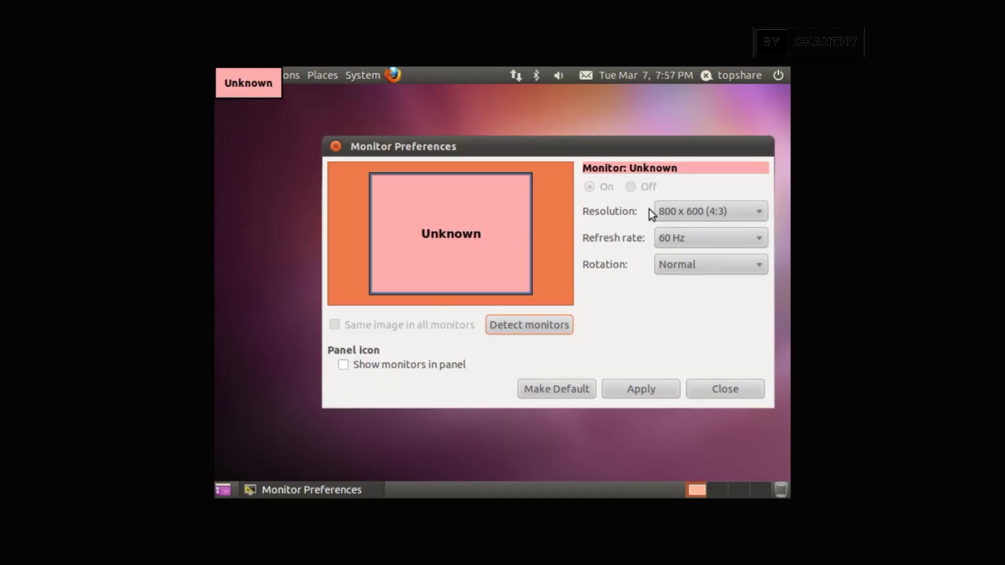
click(713, 212)
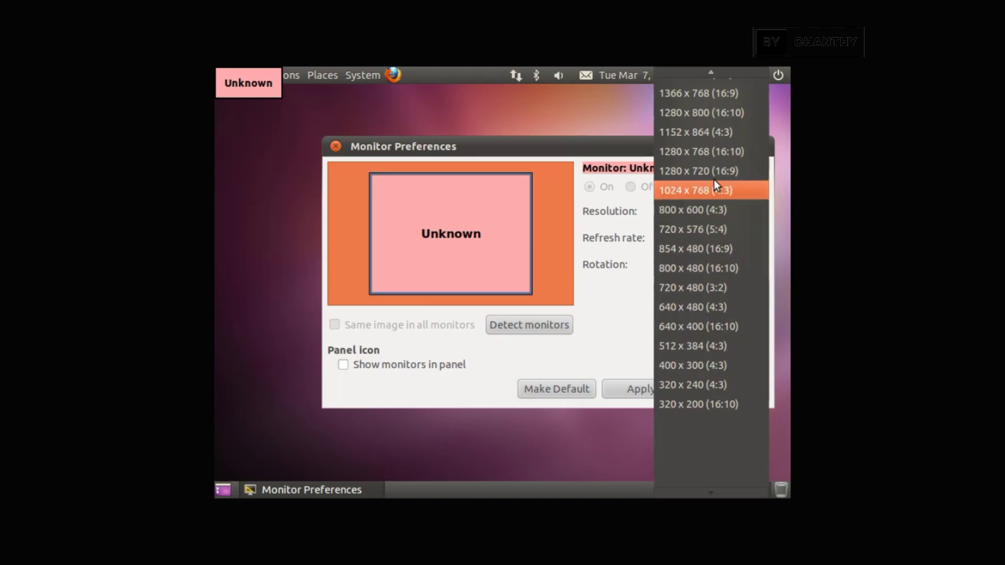
click(713, 191)
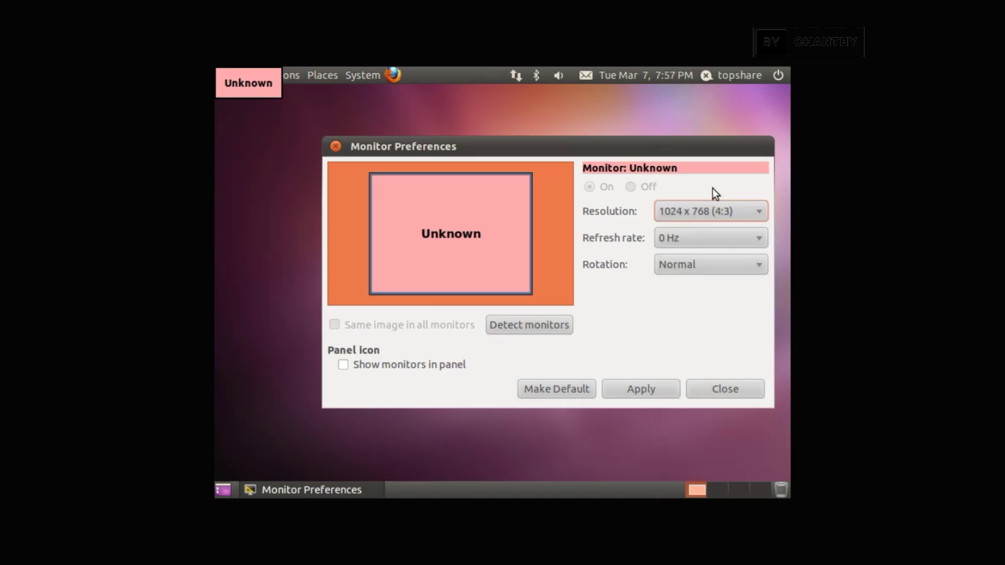
click(665, 391)
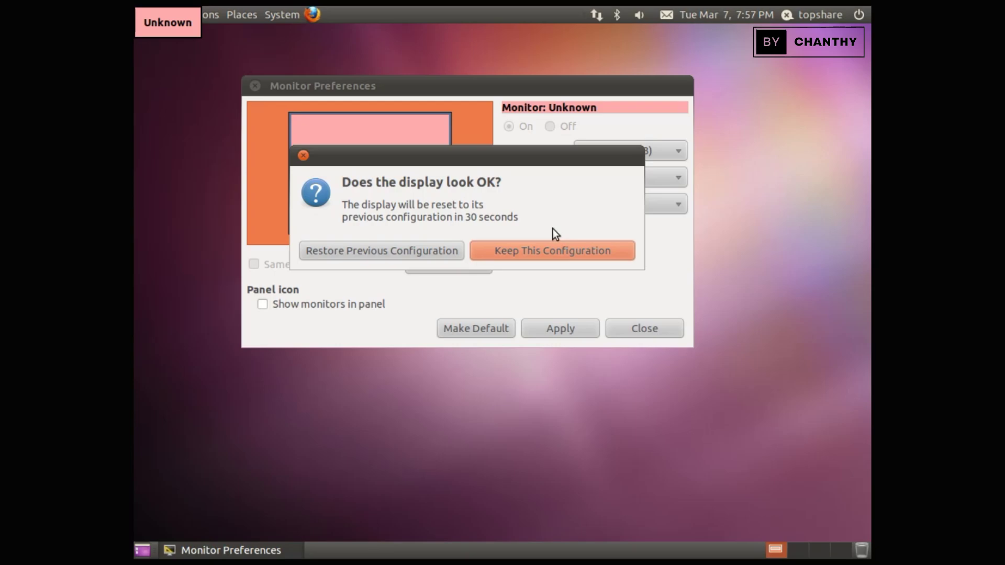
click(535, 251)
click(575, 331)
click(537, 257)
click(643, 328)
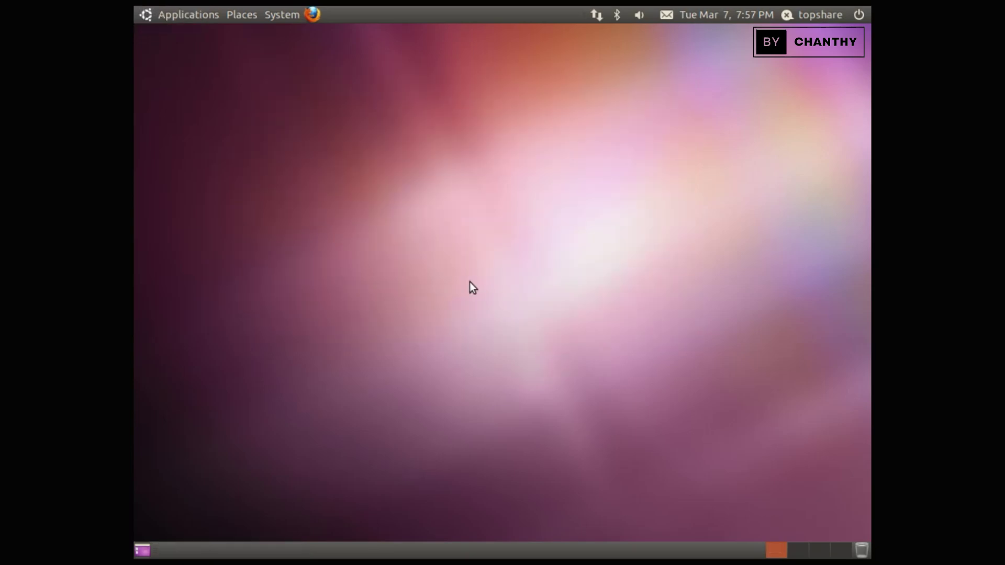
click(857, 14)
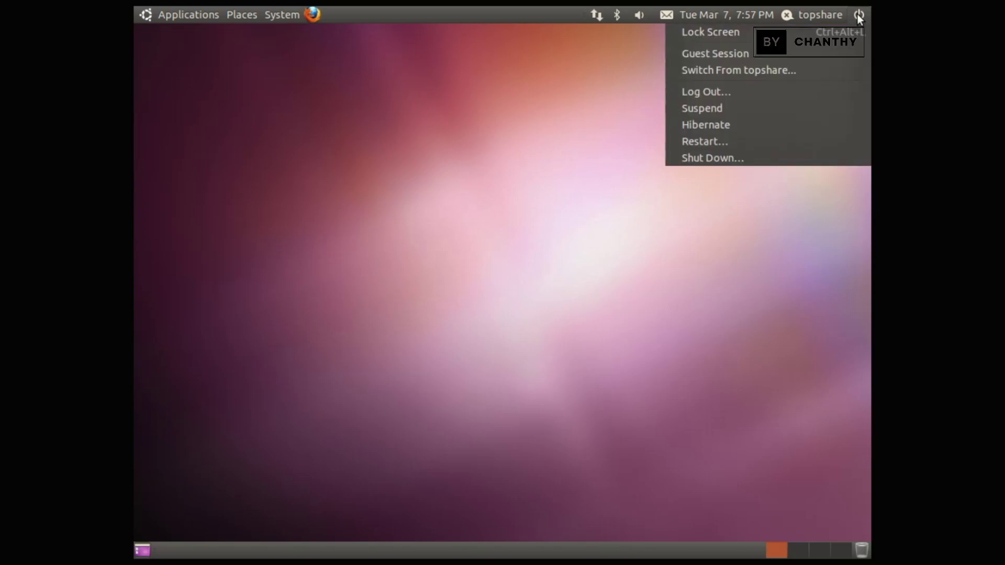
mouse_move(821, 14)
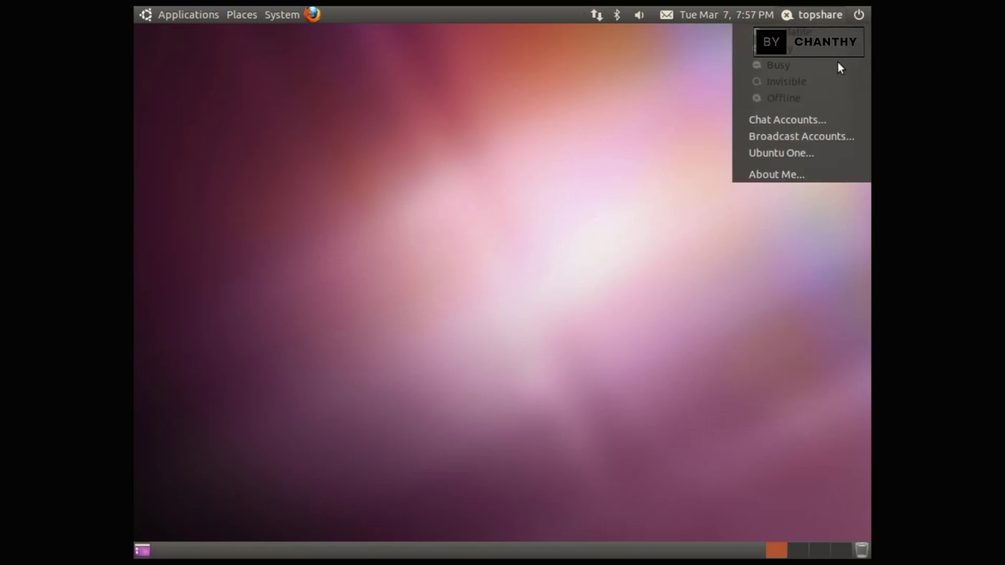
click(818, 174)
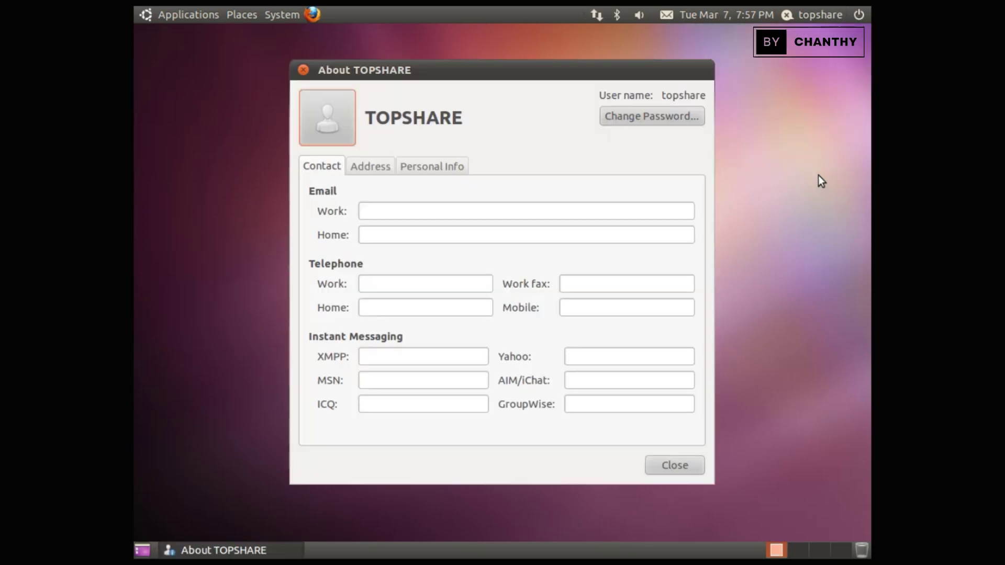
click(374, 166)
click(424, 165)
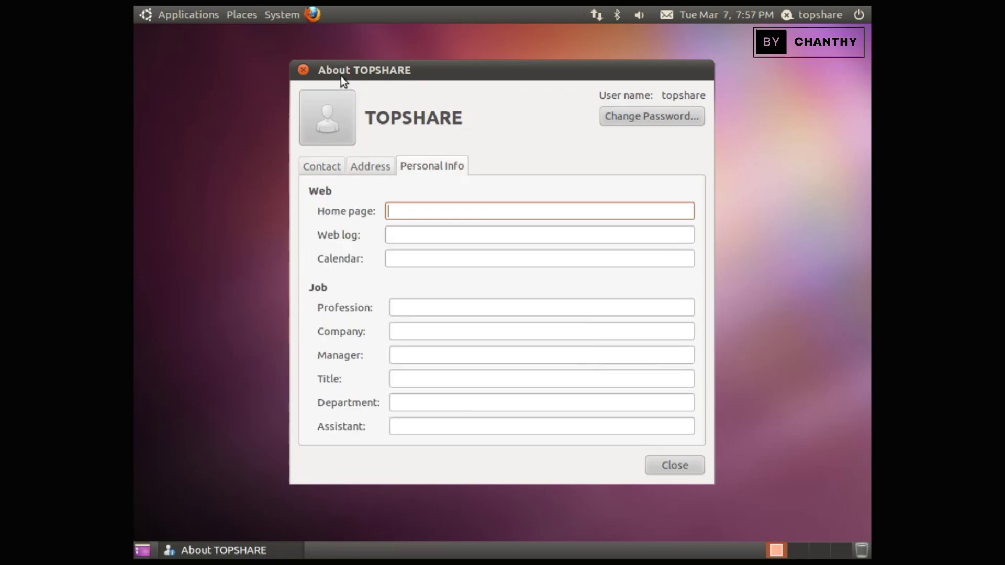
click(303, 70)
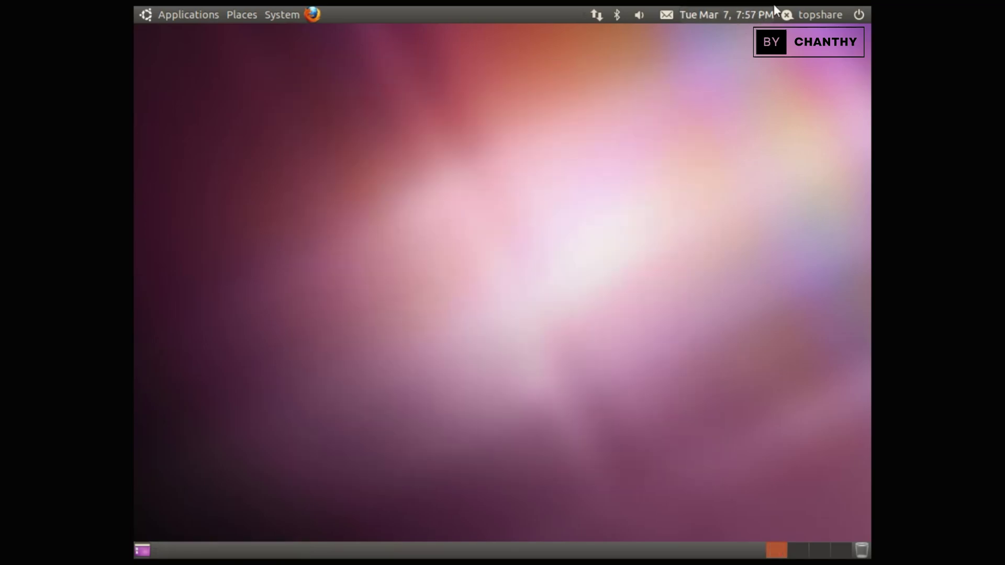
Step: Check the user status menu, then open the clock calendar and expand and collapse Locations
click(826, 15)
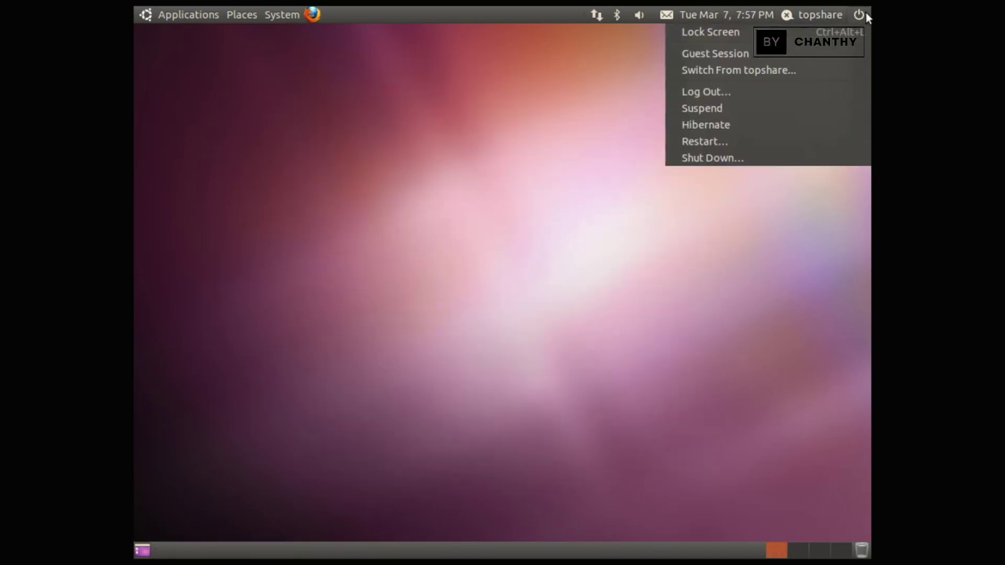
click(753, 14)
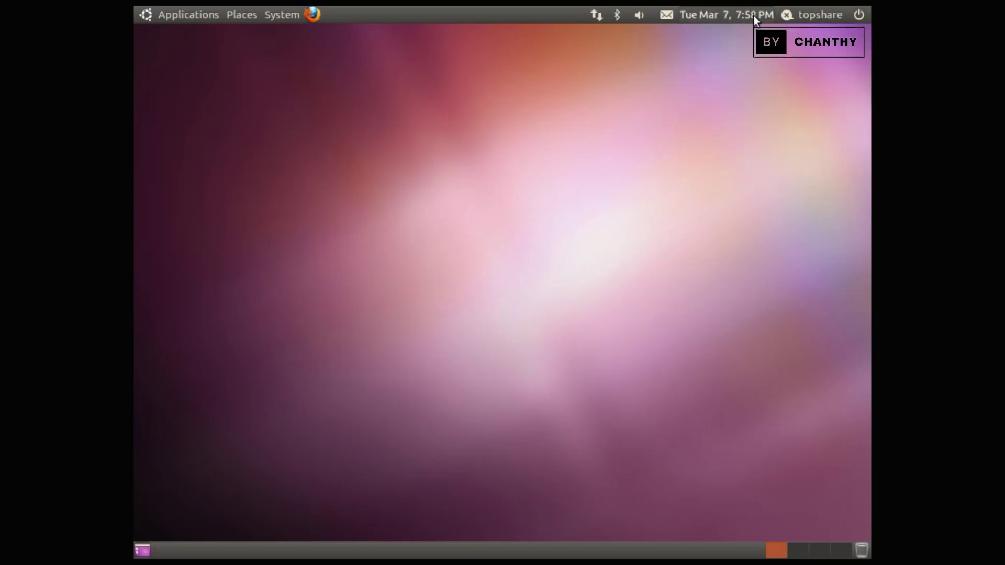
click(753, 14)
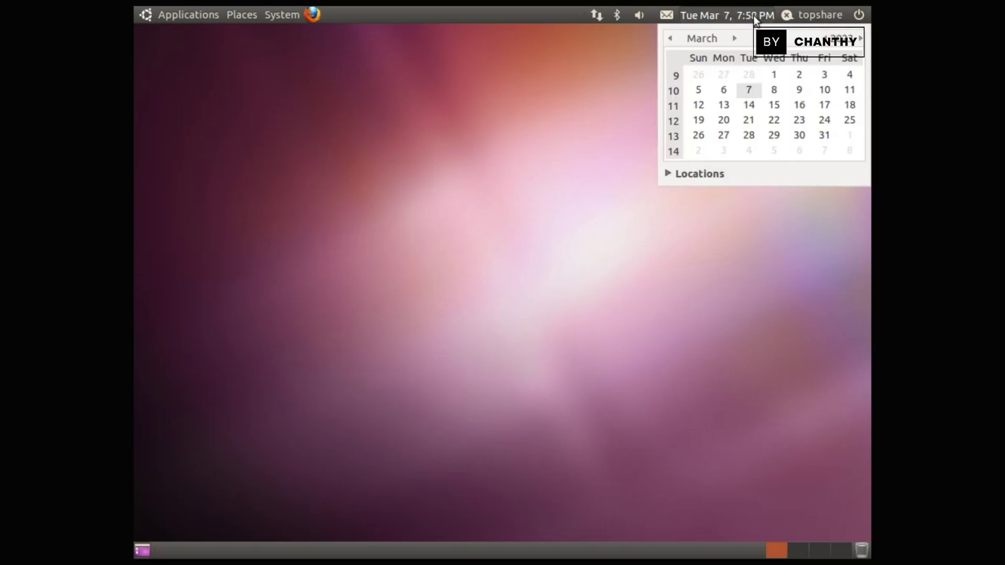
click(668, 174)
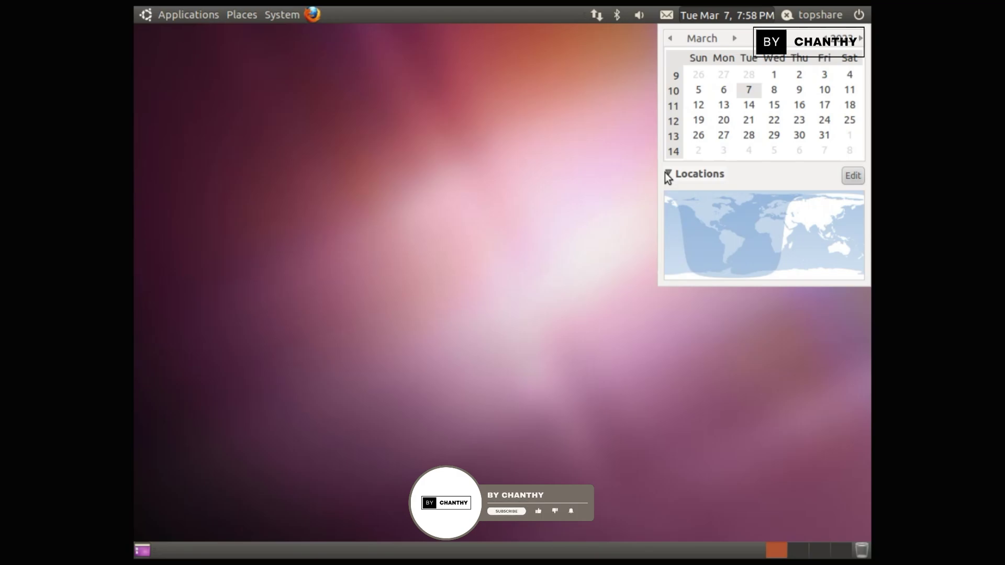
click(668, 174)
Step: Check the mail and chat menu, close the calendar, and open the volume menu
click(667, 14)
click(668, 16)
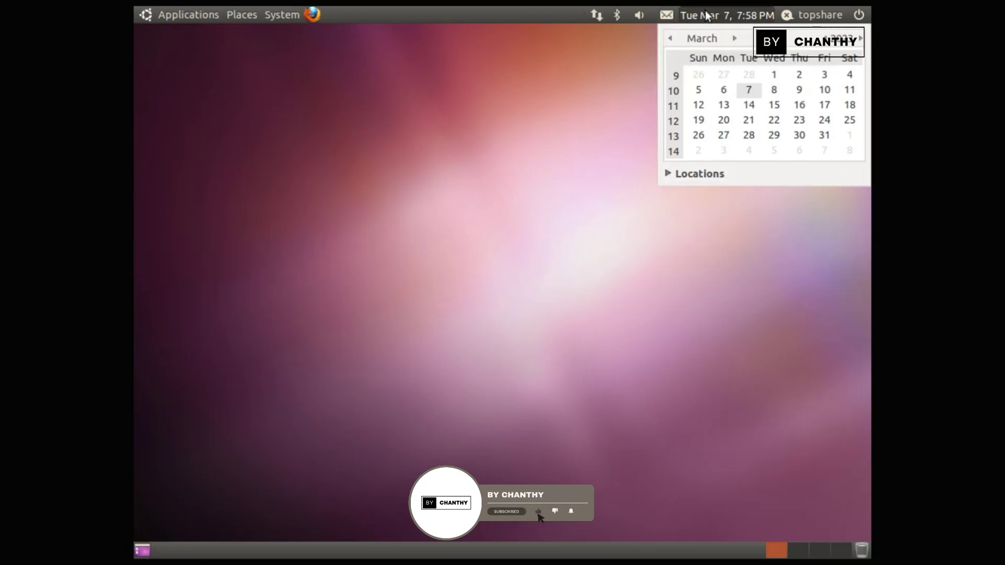
click(708, 15)
click(640, 17)
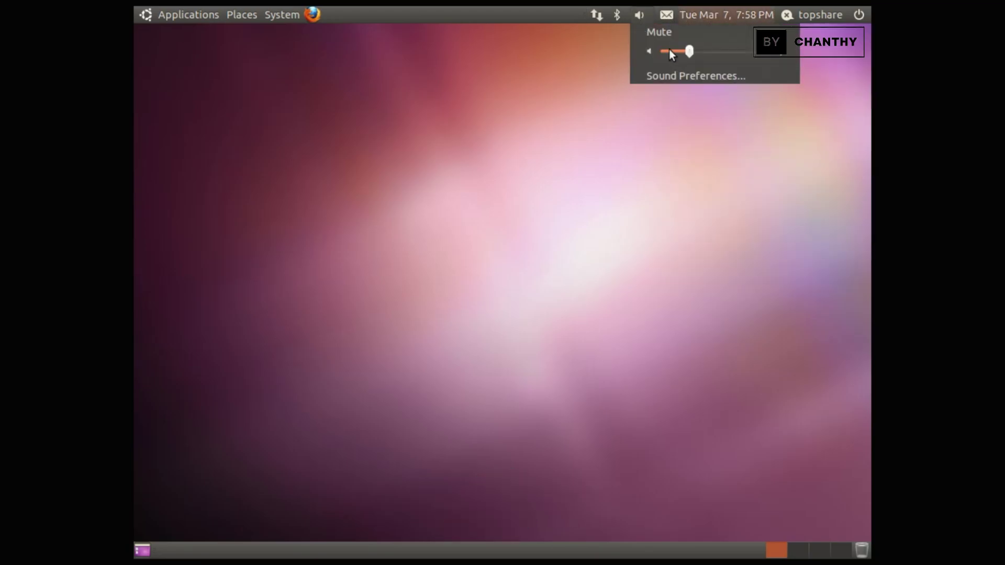
Step: Review the Output, Input, Sound Effects, Hardware and Applications tabs of Sound Preferences, then close it
click(689, 75)
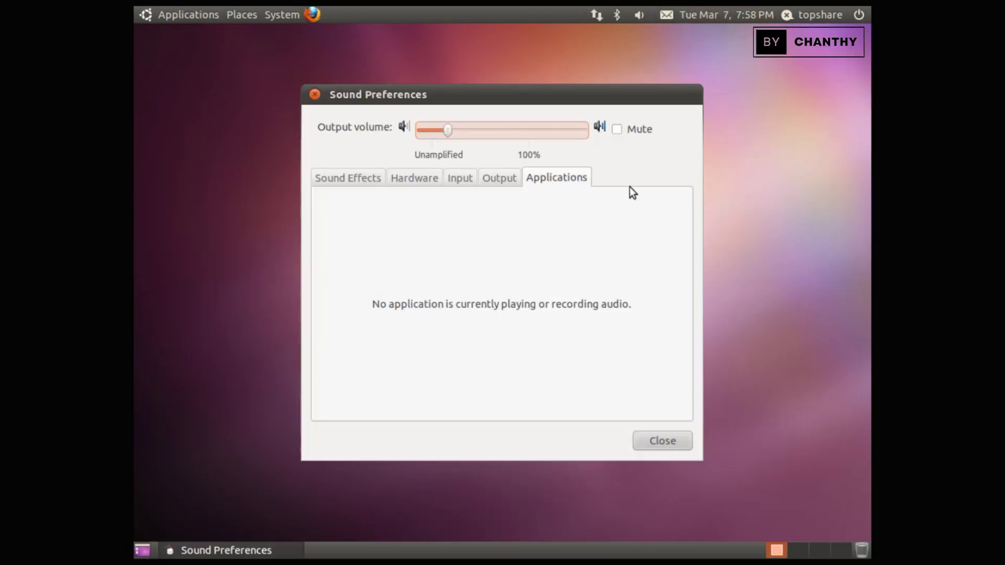
click(505, 180)
click(460, 179)
click(354, 181)
click(412, 178)
click(460, 178)
click(556, 178)
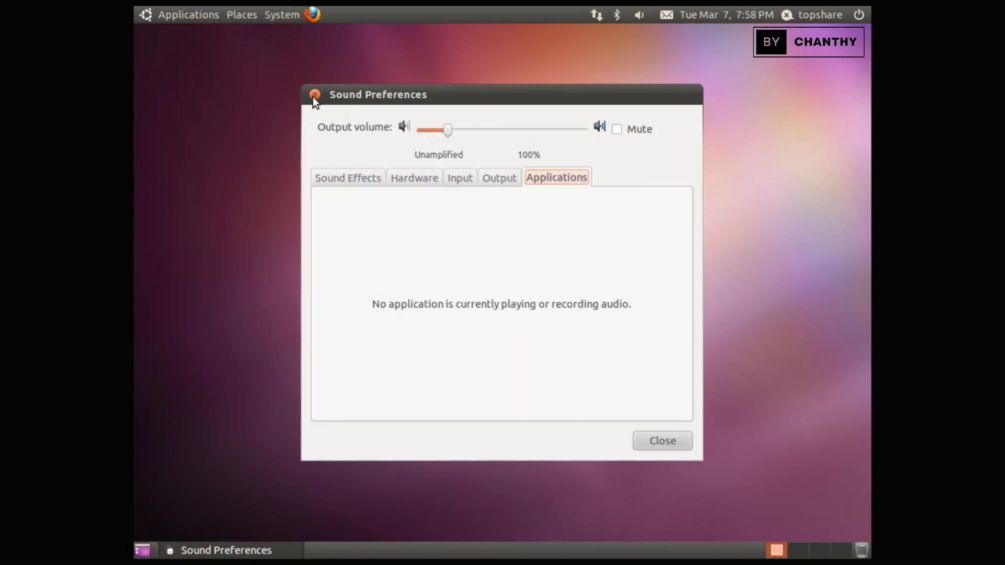
click(314, 95)
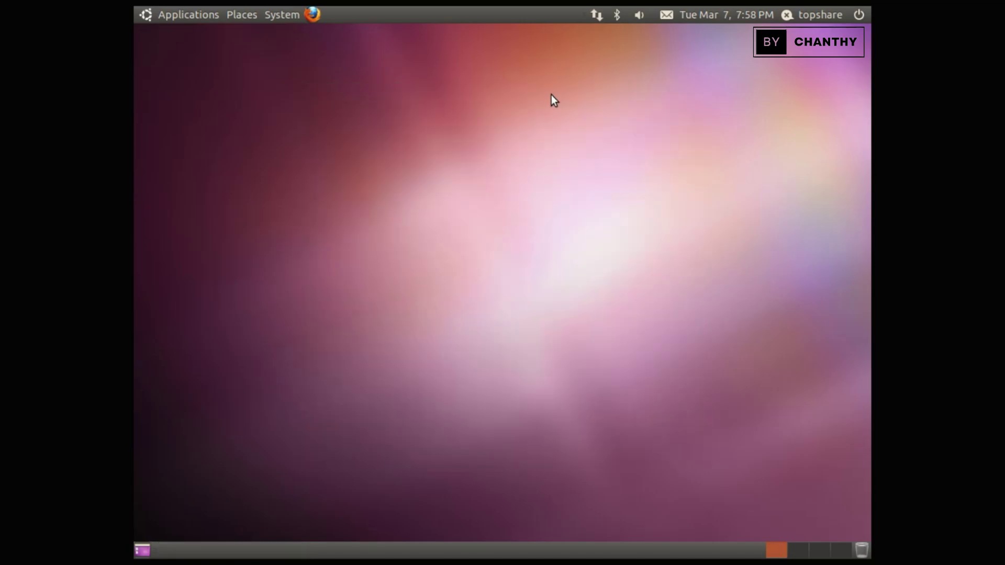
Step: Check the Bluetooth and network connection indicator menus, then dismiss them
click(617, 16)
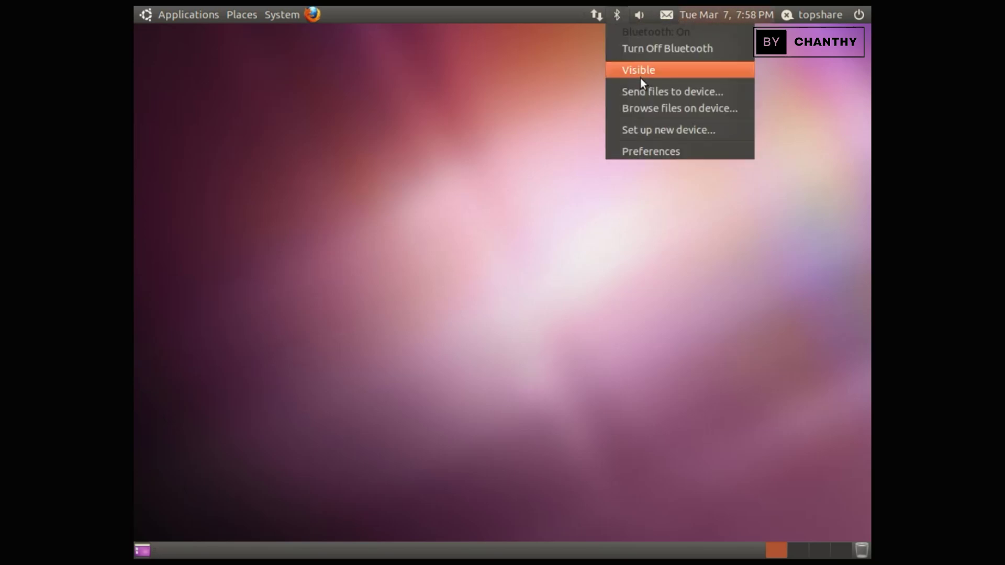
click(595, 19)
click(598, 15)
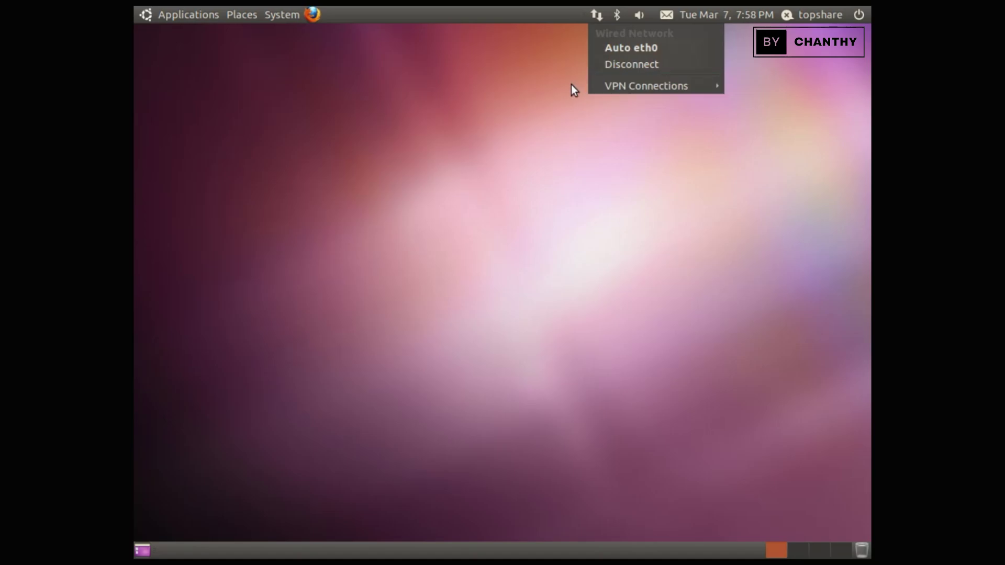
click(369, 78)
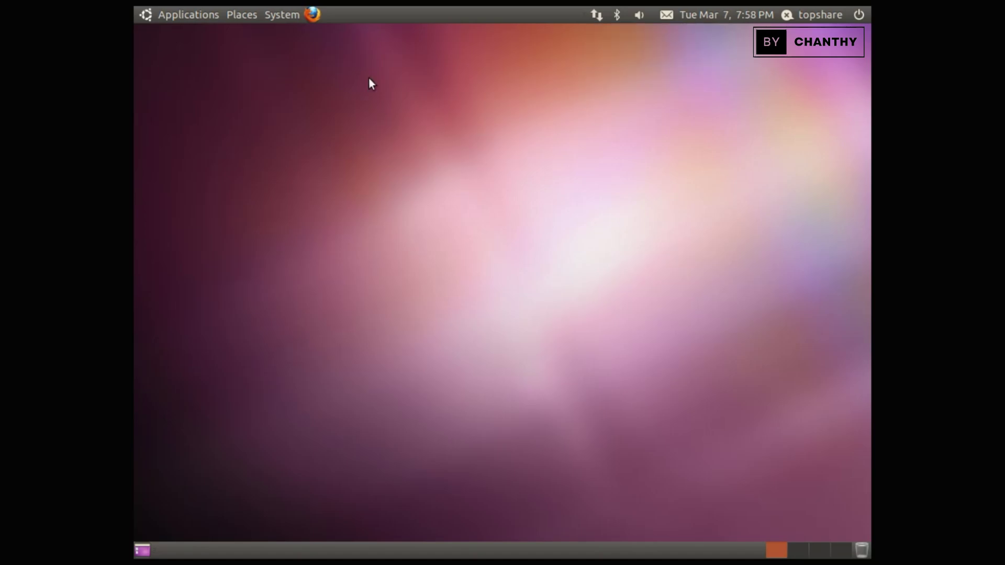
Step: Launch Firefox, then minimize and restore its window
click(306, 17)
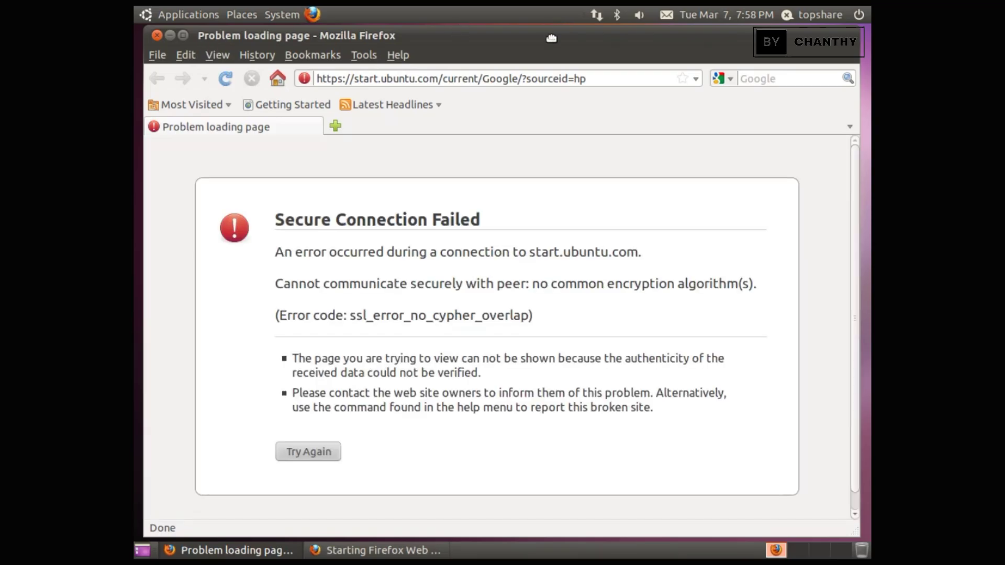
click(163, 35)
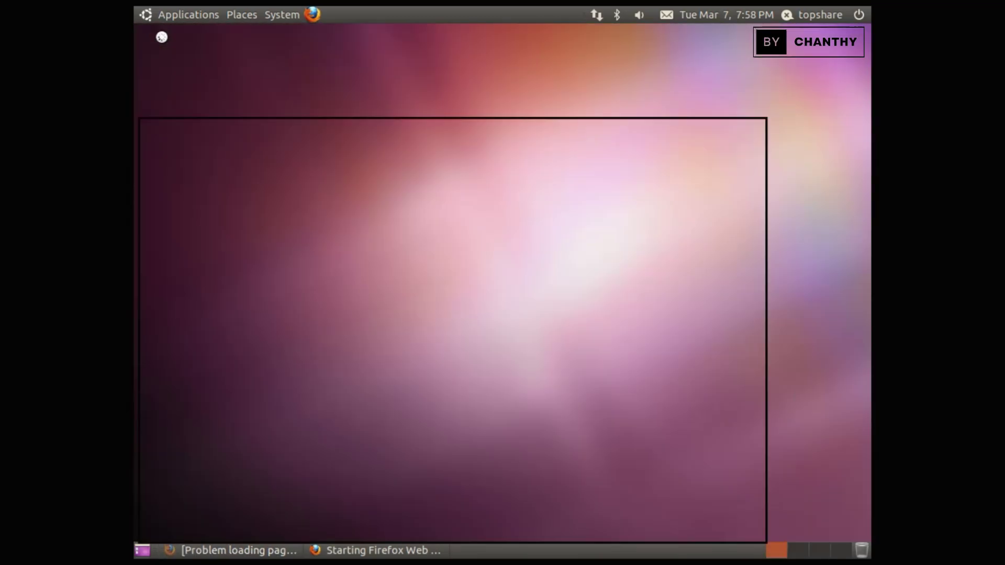
click(269, 554)
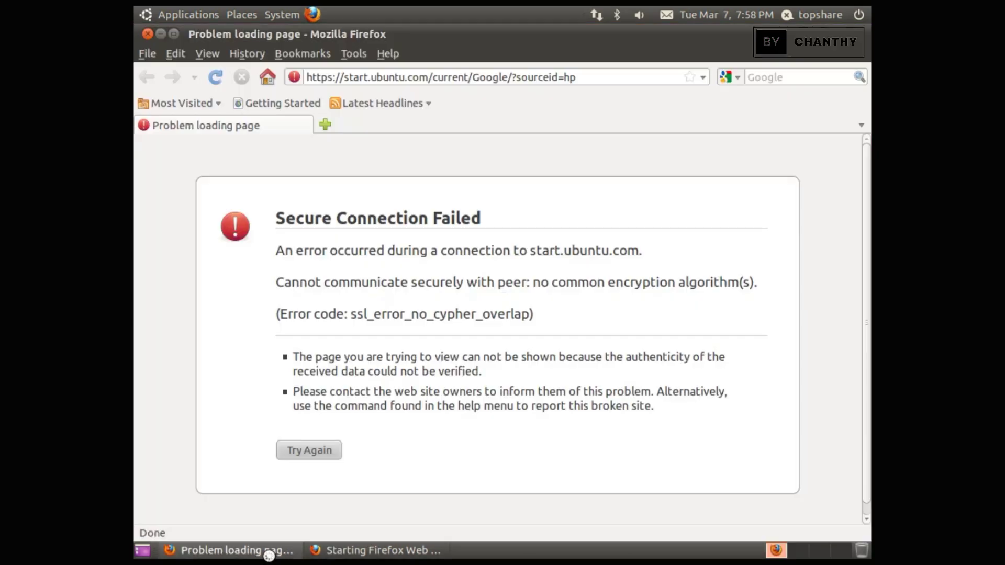
Step: View the About Mozilla Firefox version 3.6.10 information, dismiss it, and close Firefox
click(387, 54)
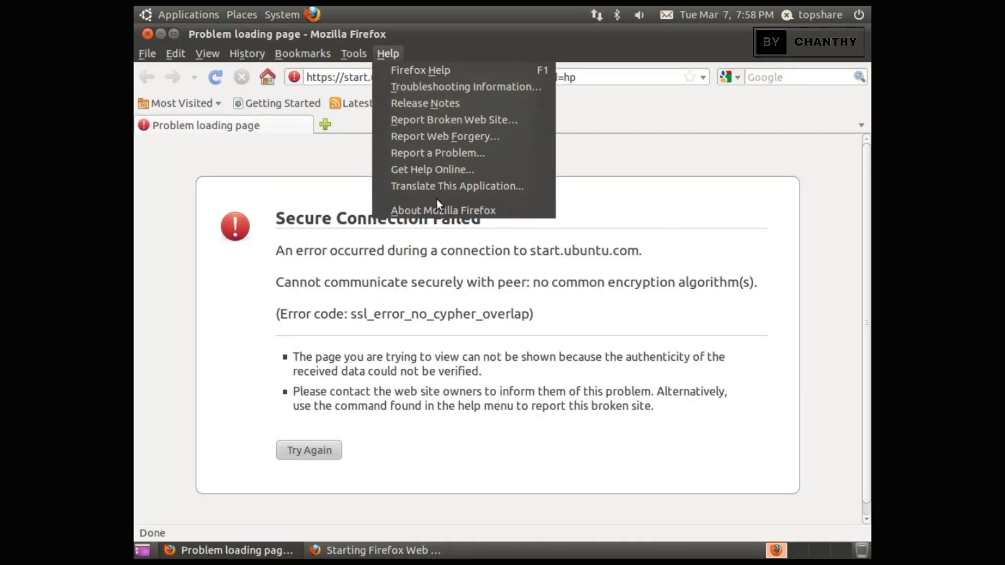
click(438, 210)
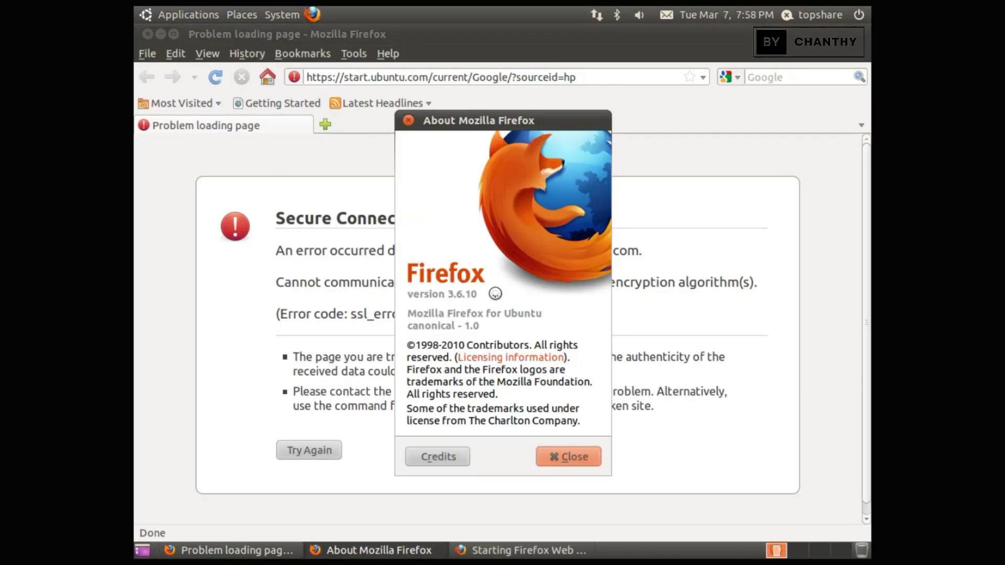
click(568, 457)
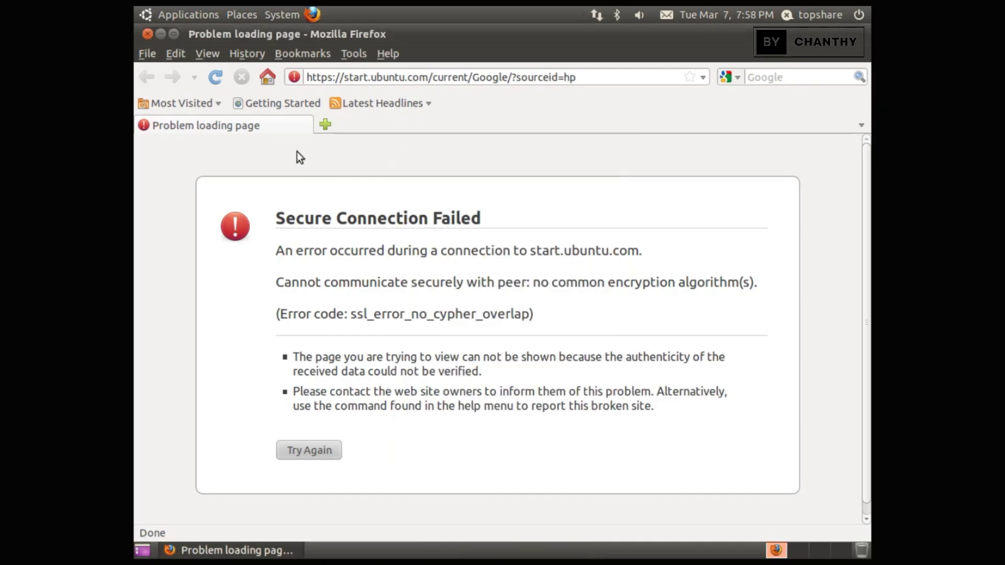
click(148, 34)
Step: Launch Calculator from Accessories and move it toward the screen centre
click(185, 15)
mouse_move(187, 32)
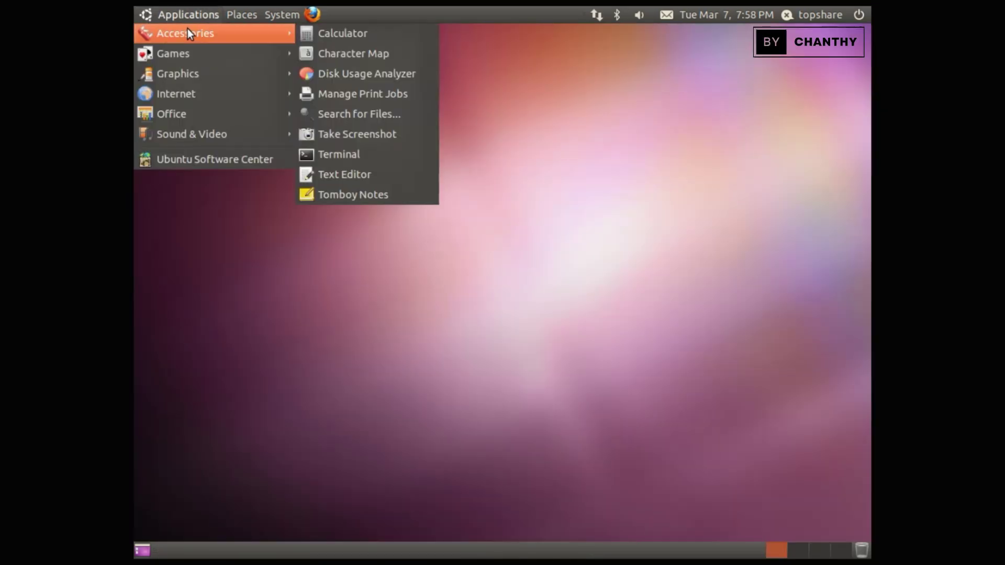
click(376, 34)
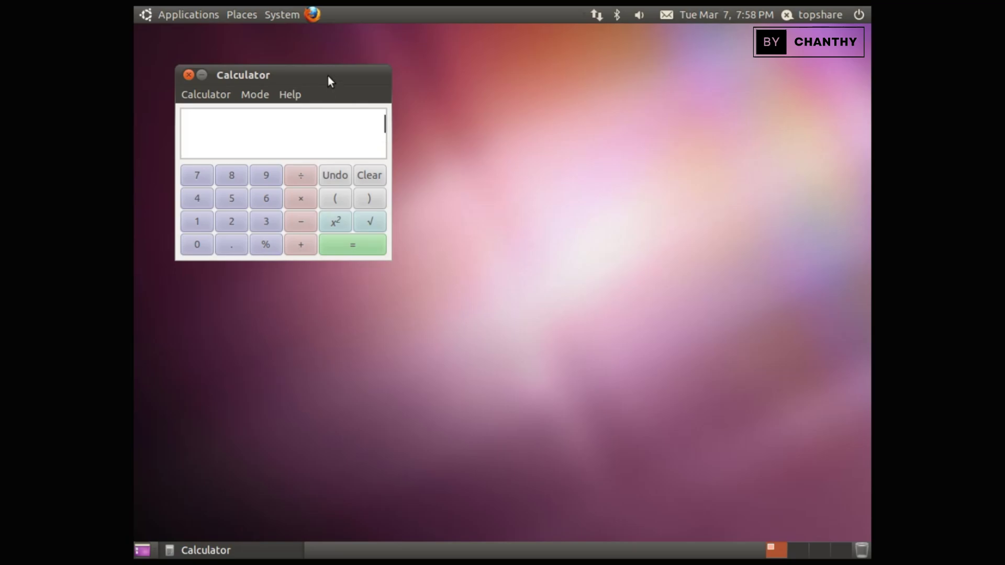
drag(329, 78, 497, 102)
Step: Switch Calculator through Advanced, Financial and Programming modes, then close it
click(381, 120)
mouse_move(416, 121)
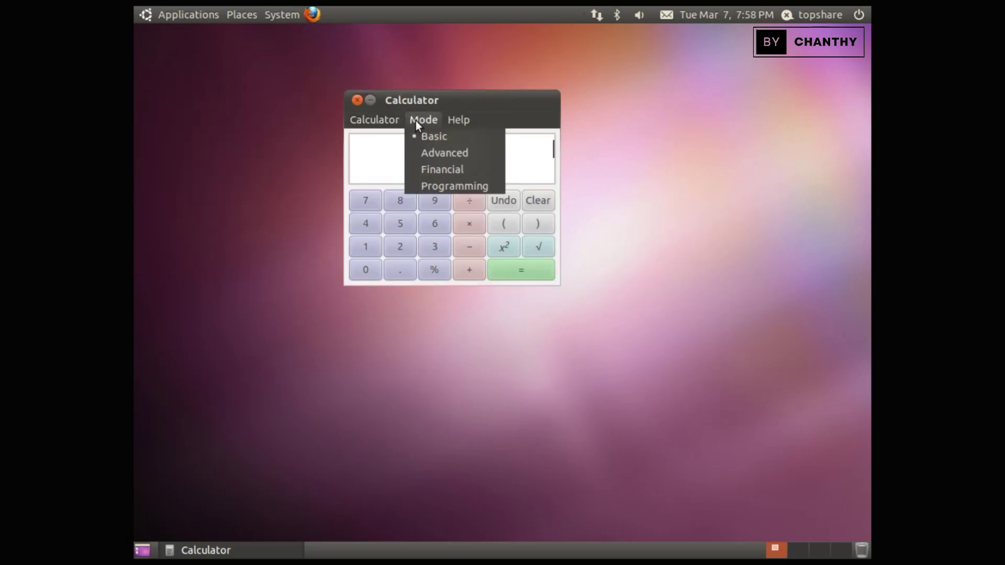
click(435, 152)
click(432, 119)
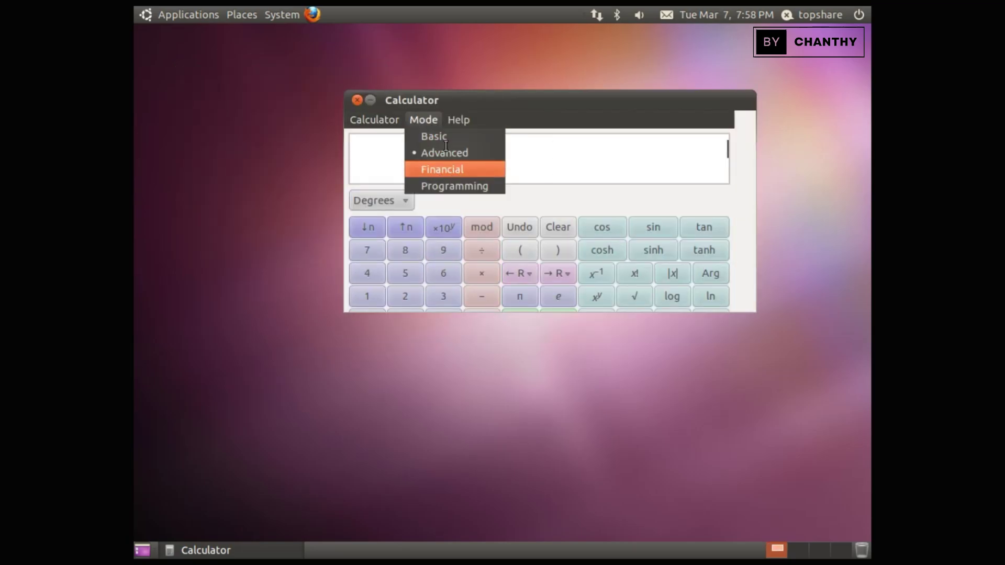
click(443, 169)
click(426, 117)
click(430, 183)
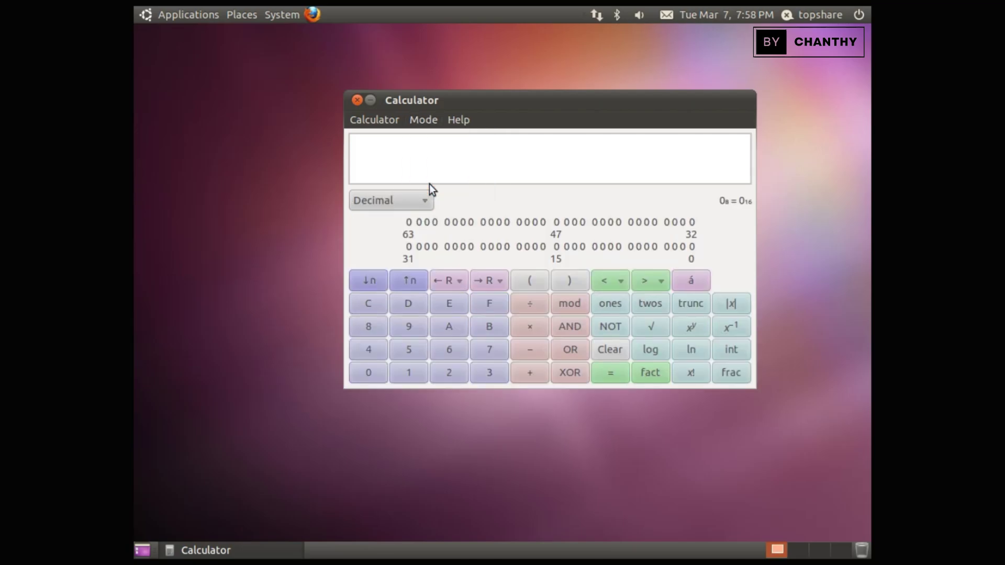
click(358, 100)
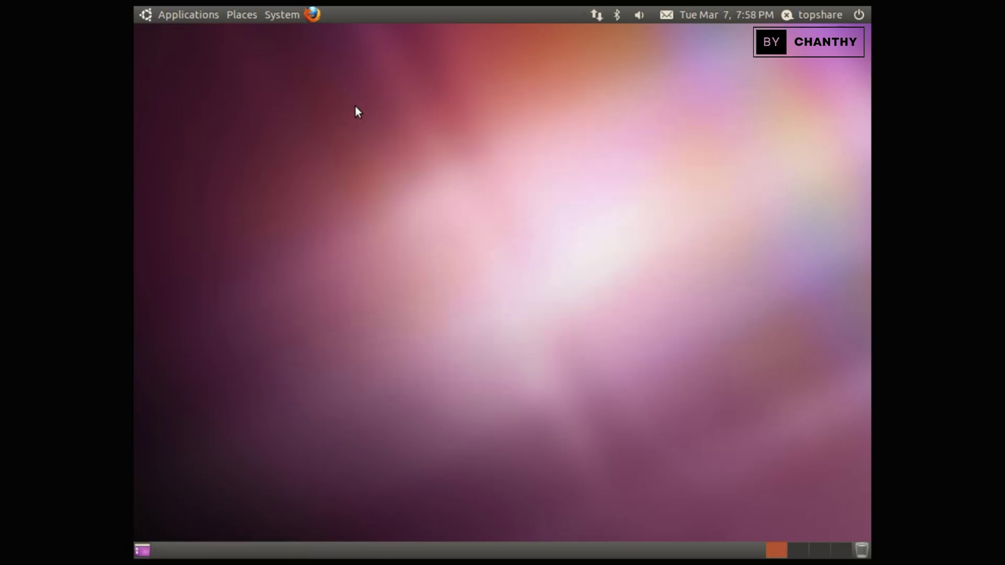
Step: Launch Tomboy Notes from Accessories
click(157, 10)
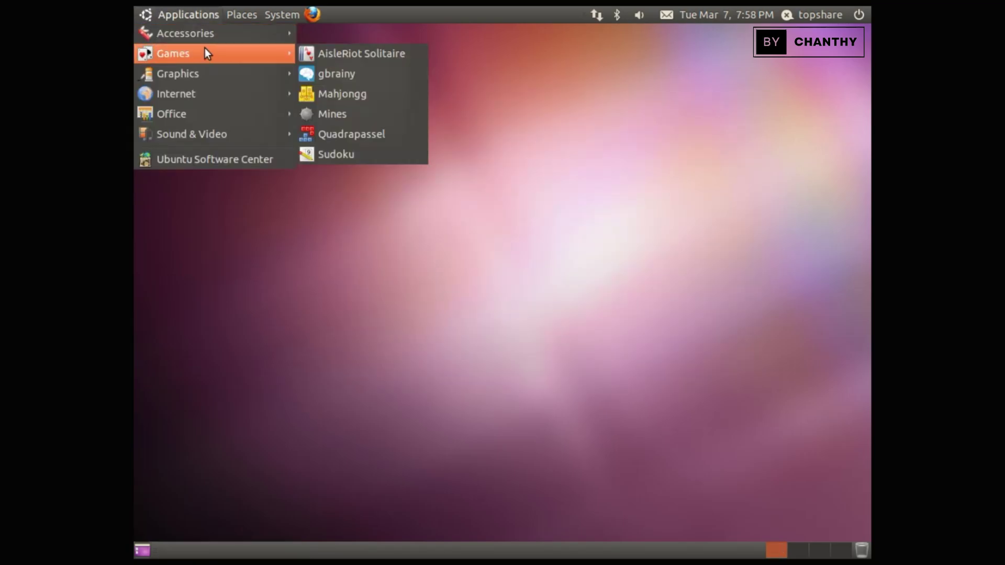
mouse_move(236, 32)
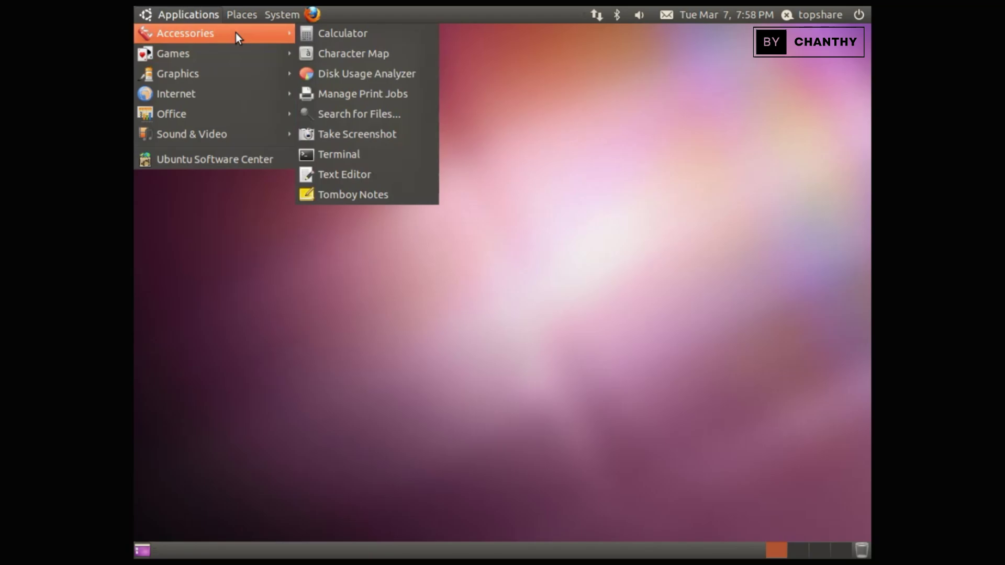
click(387, 196)
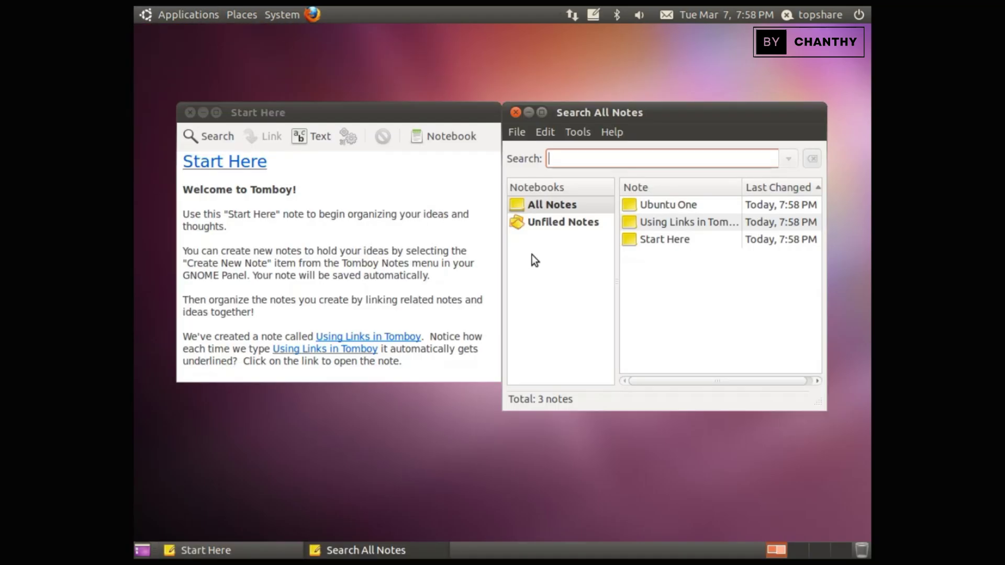
Step: Open the Ubuntu One note, move it and select some text, then close all note windows
double_click(687, 207)
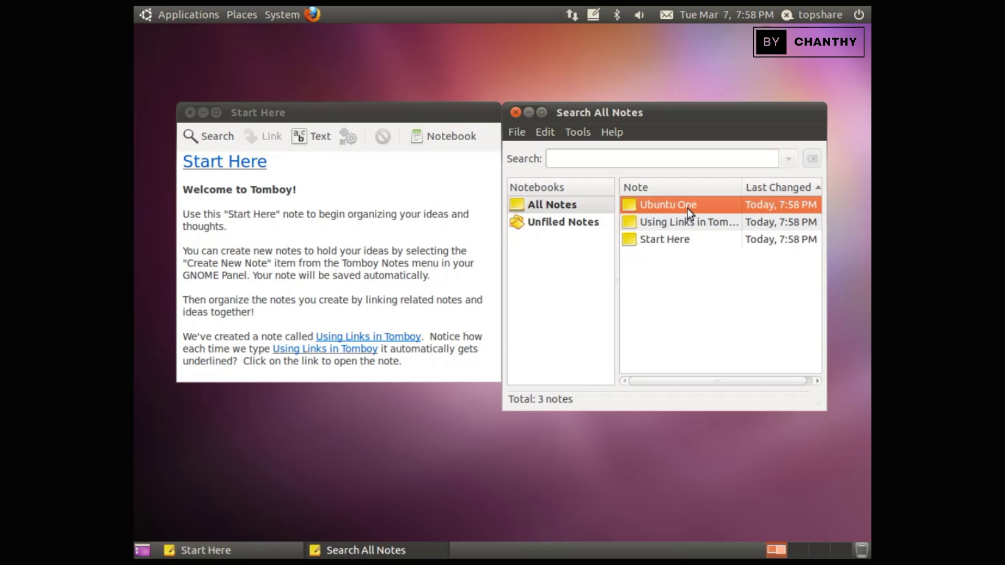
drag(325, 34, 438, 112)
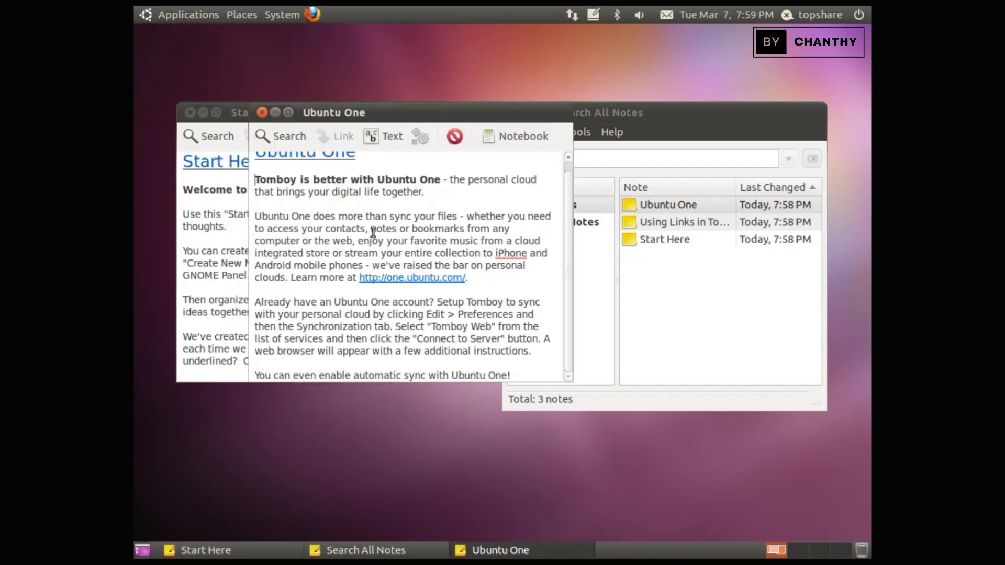
drag(347, 289, 409, 338)
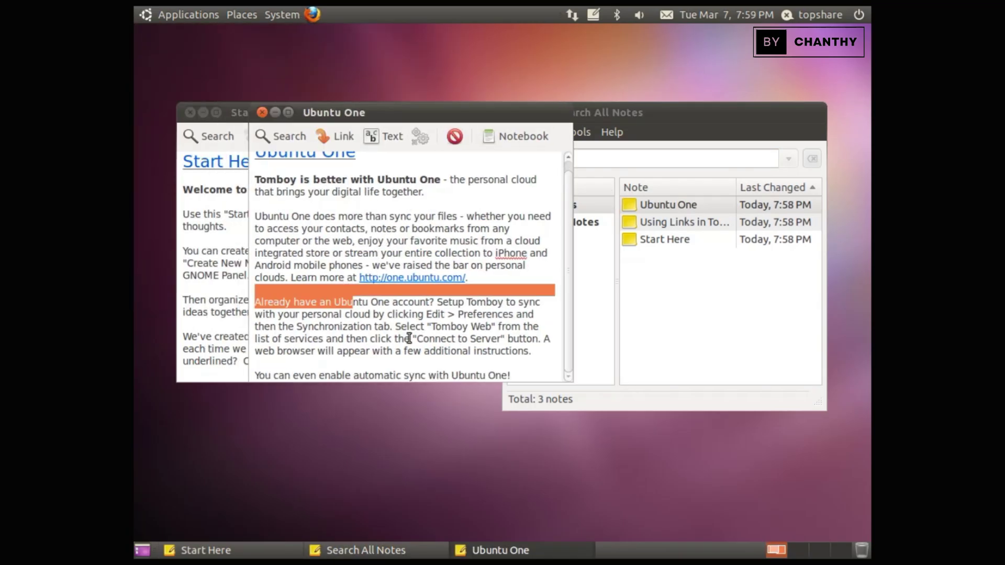
click(262, 112)
click(190, 113)
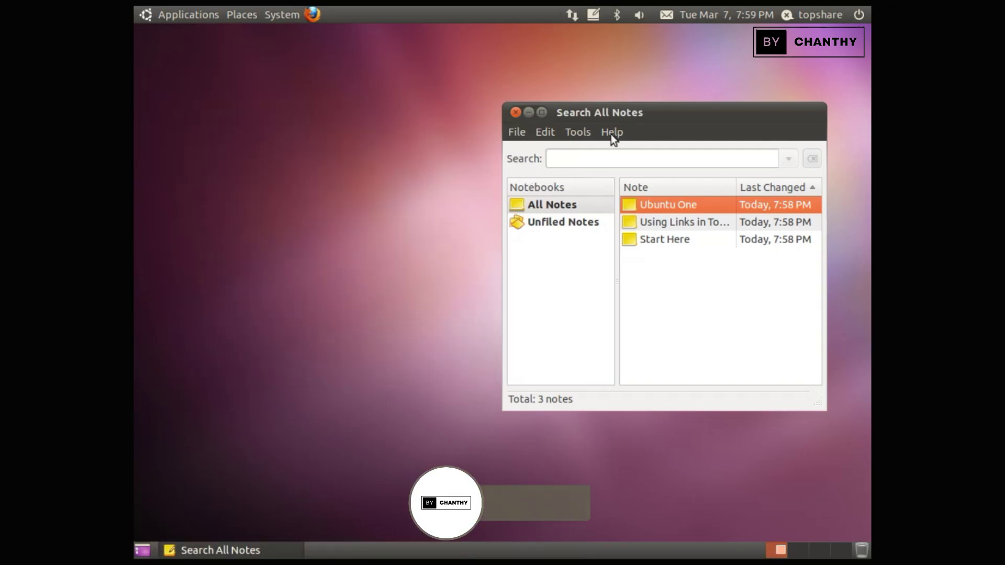
click(516, 112)
Step: Launch Text Editor from Accessories and type 'Welcome to Ubuntu 10.10'
click(150, 15)
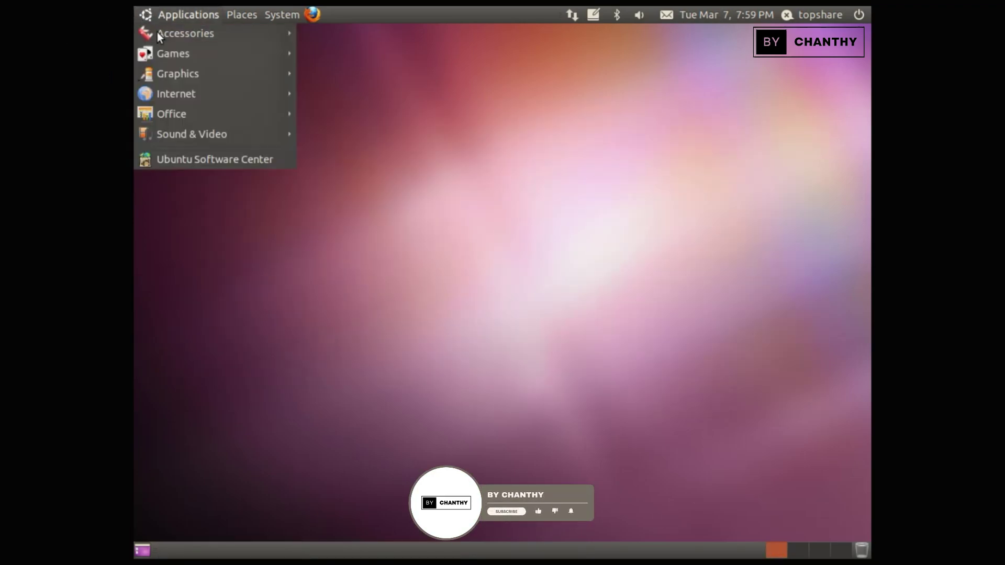
mouse_move(271, 35)
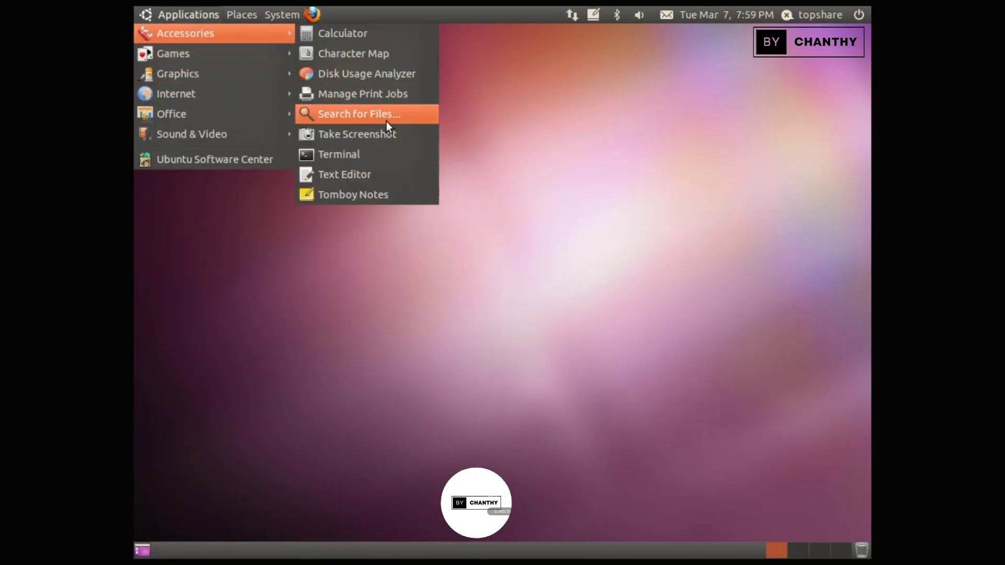
click(387, 176)
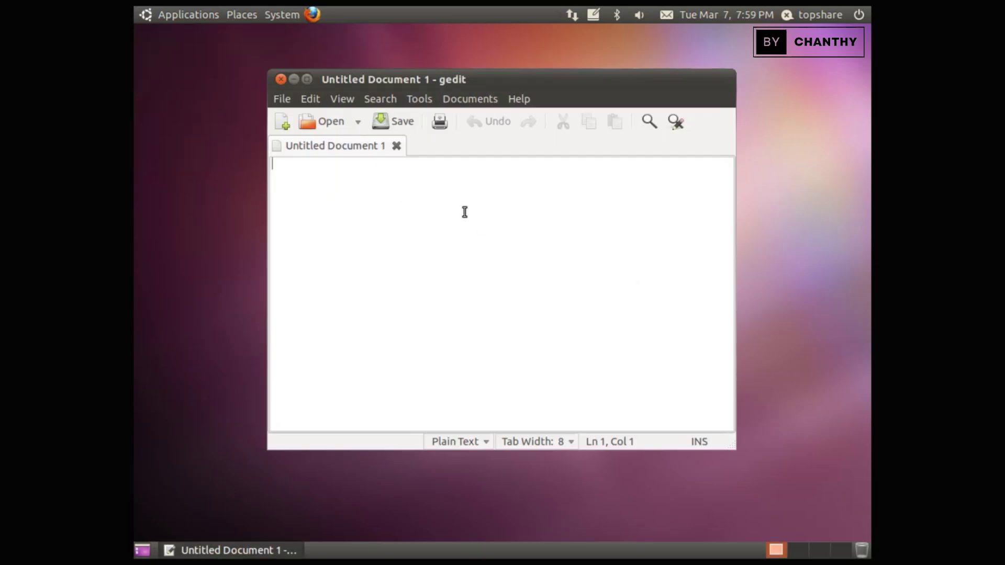
text(Welcome)
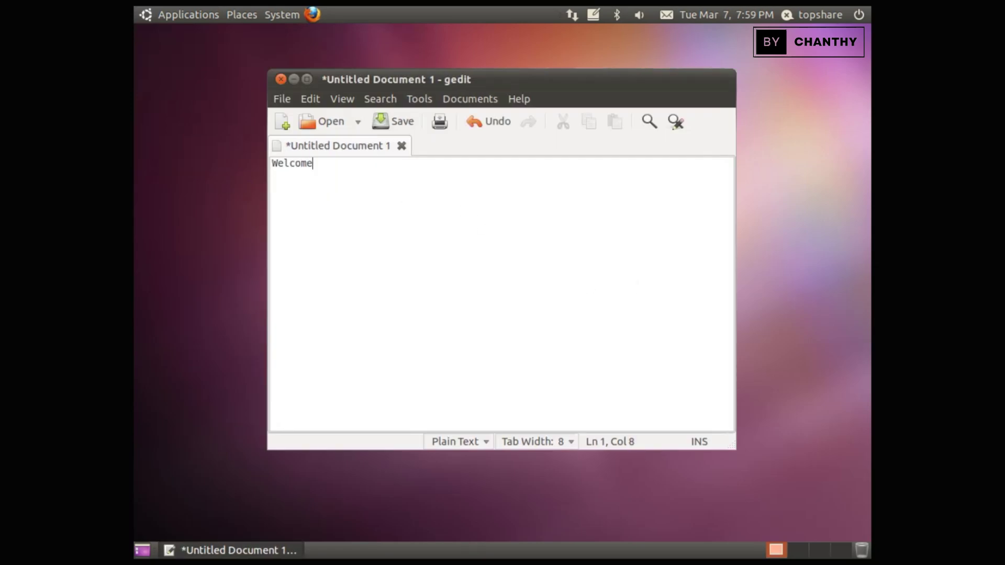
text( to Ubuntu 10.10p)
key(BackSpace)
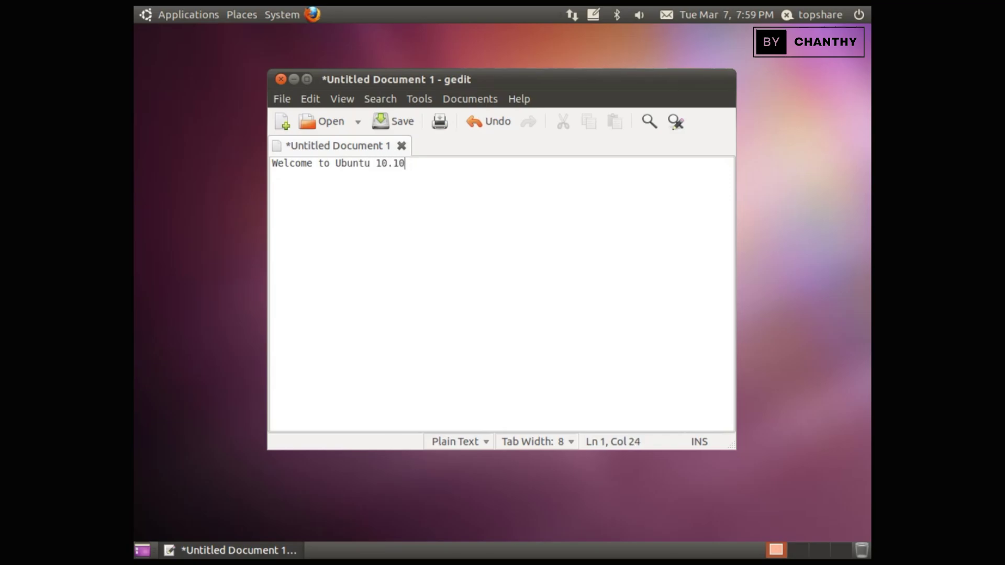
key(ctrl+a)
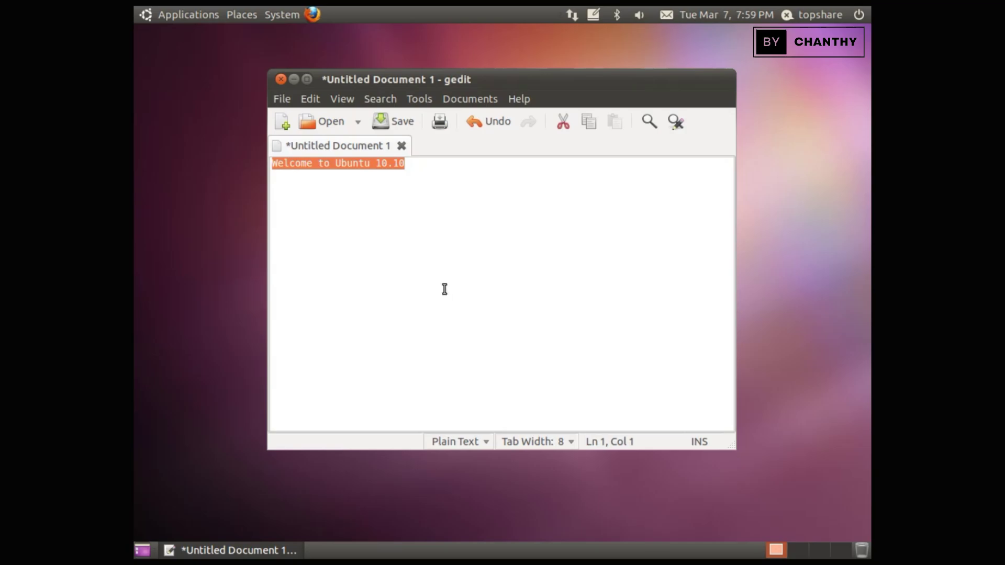
click(503, 200)
Step: View the gedit 2.30.3 About information, then close gedit without saving
click(506, 100)
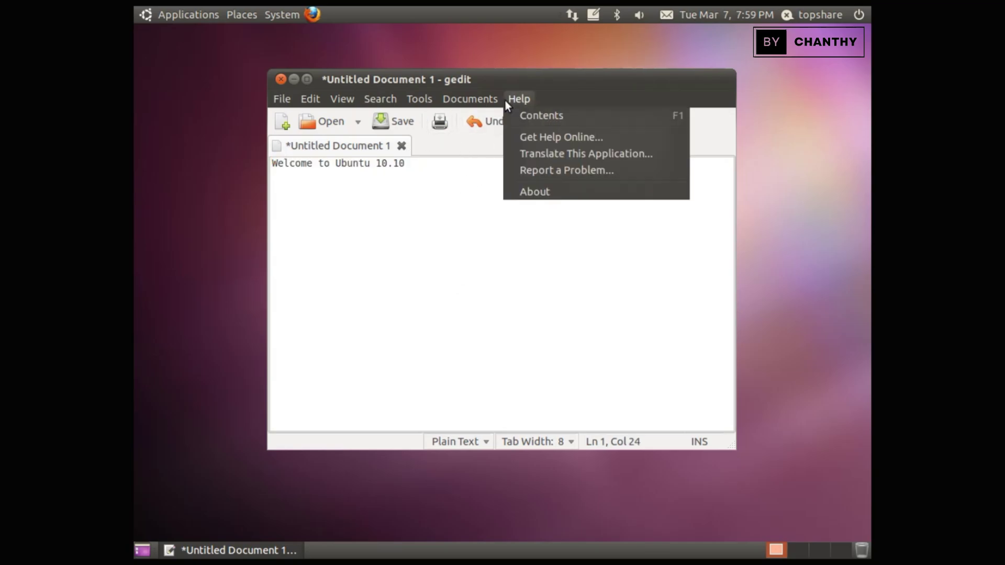
click(536, 192)
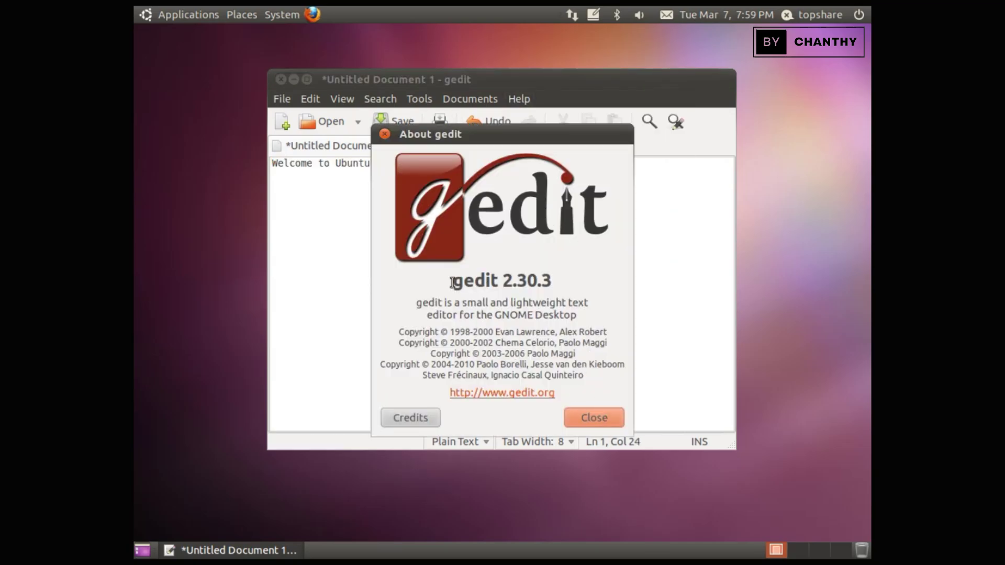
drag(452, 283, 567, 276)
click(602, 416)
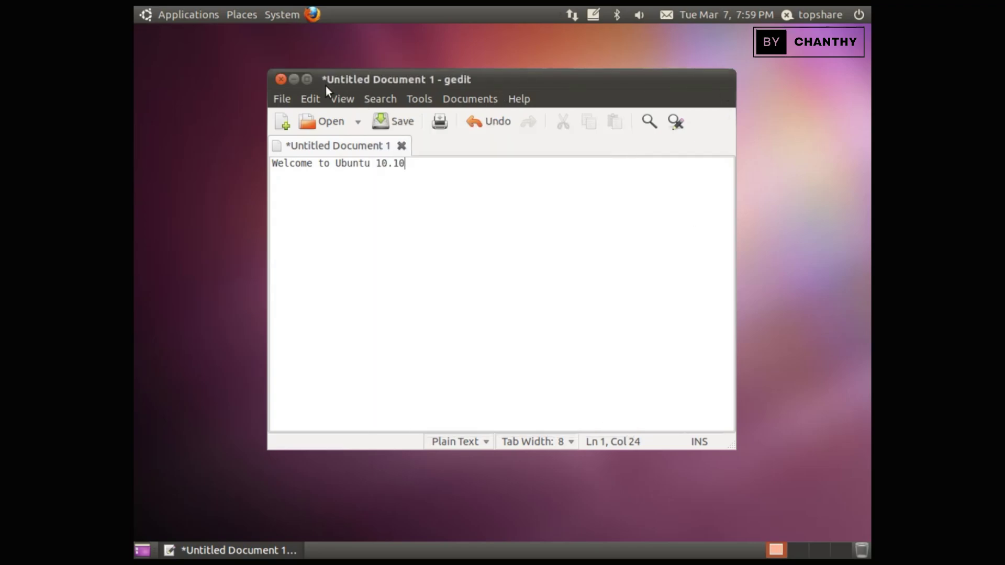
click(281, 79)
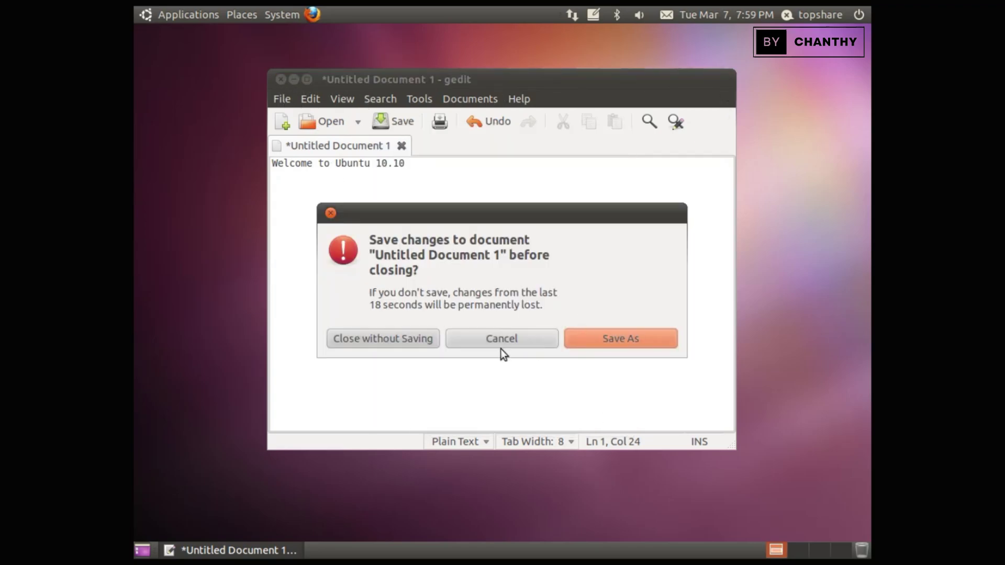
click(147, 16)
Step: Browse the Games, Graphics, Internet and Office submenus of the Applications menu
mouse_move(182, 48)
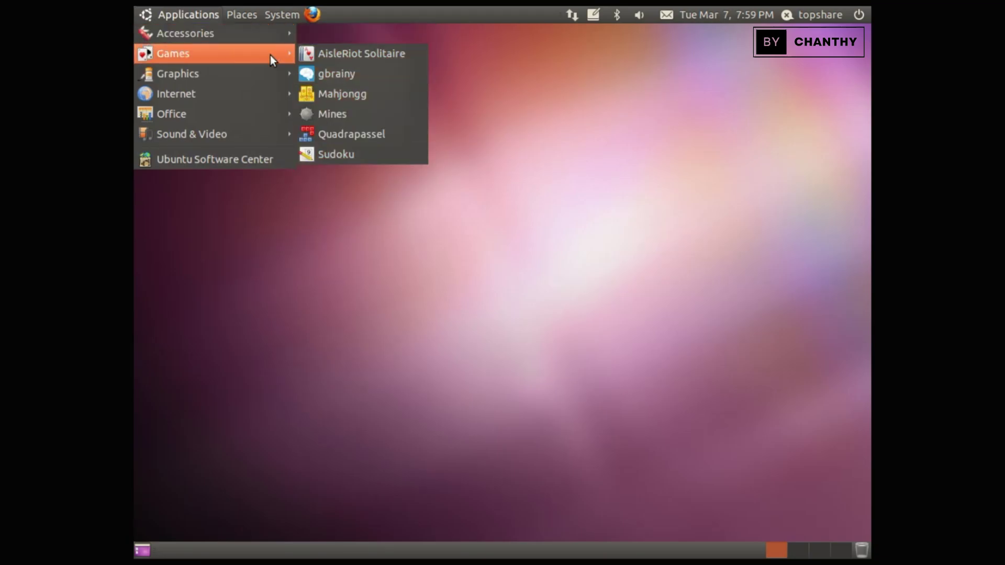
mouse_move(254, 72)
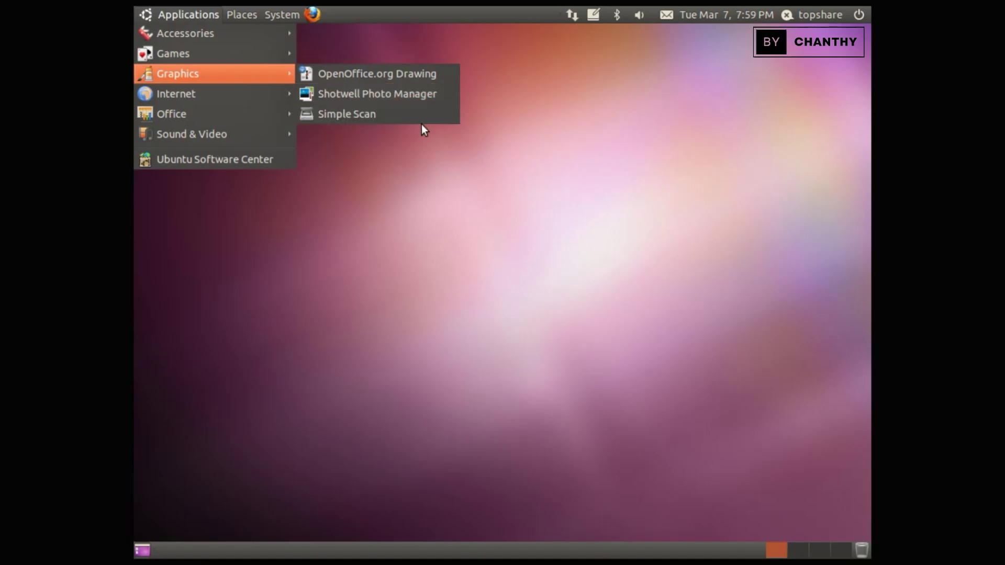
mouse_move(270, 93)
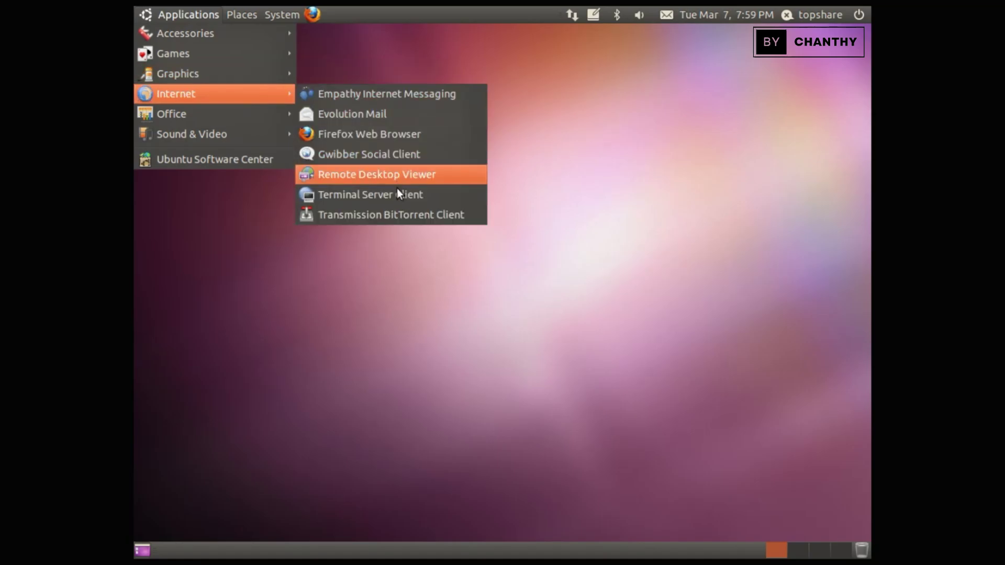
mouse_move(272, 112)
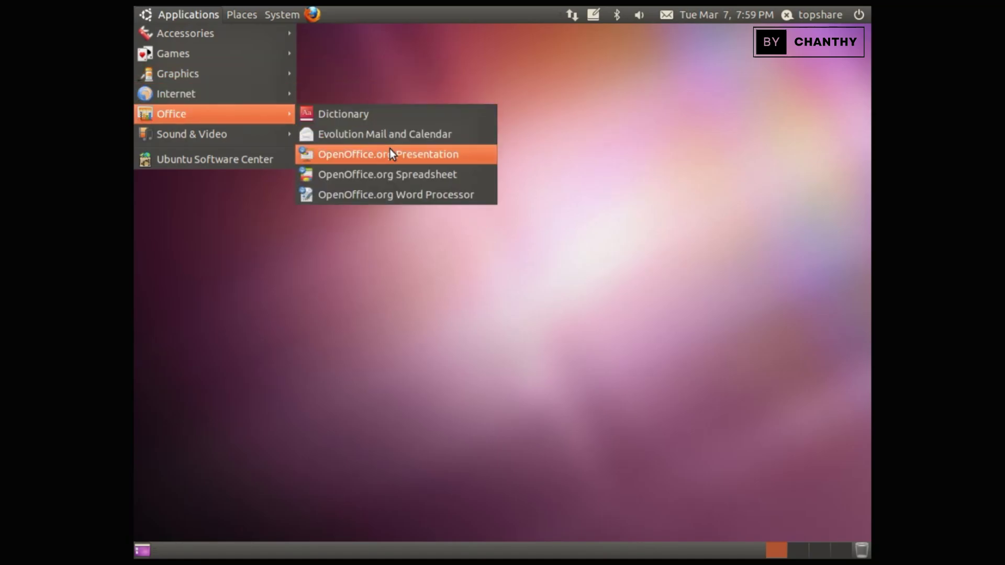
click(443, 195)
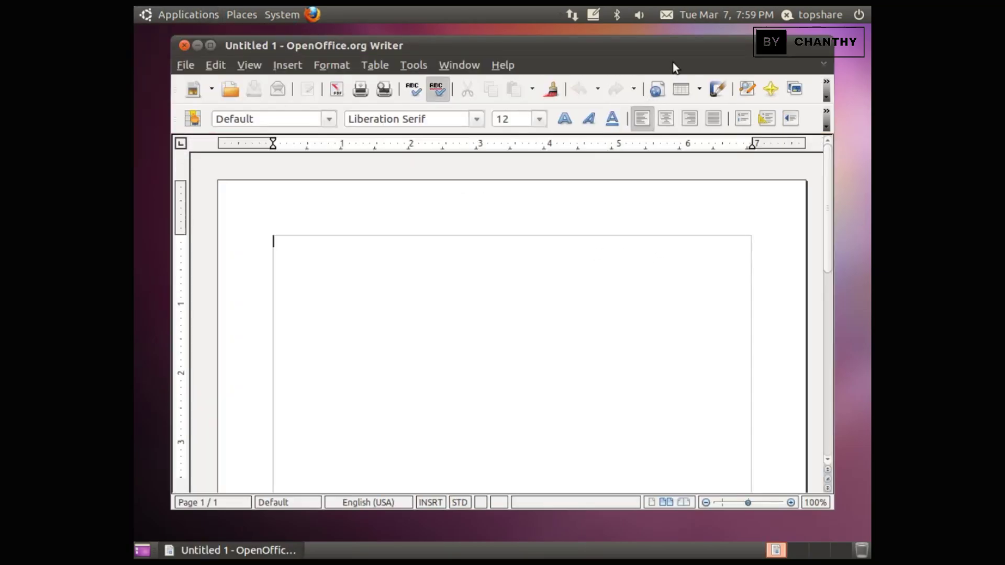
double_click(693, 44)
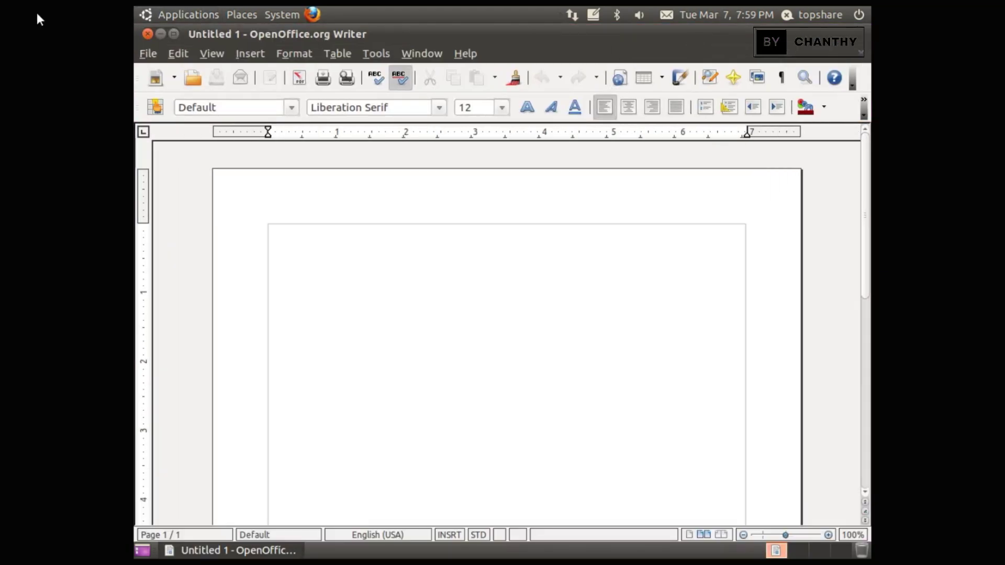
click(467, 54)
click(486, 143)
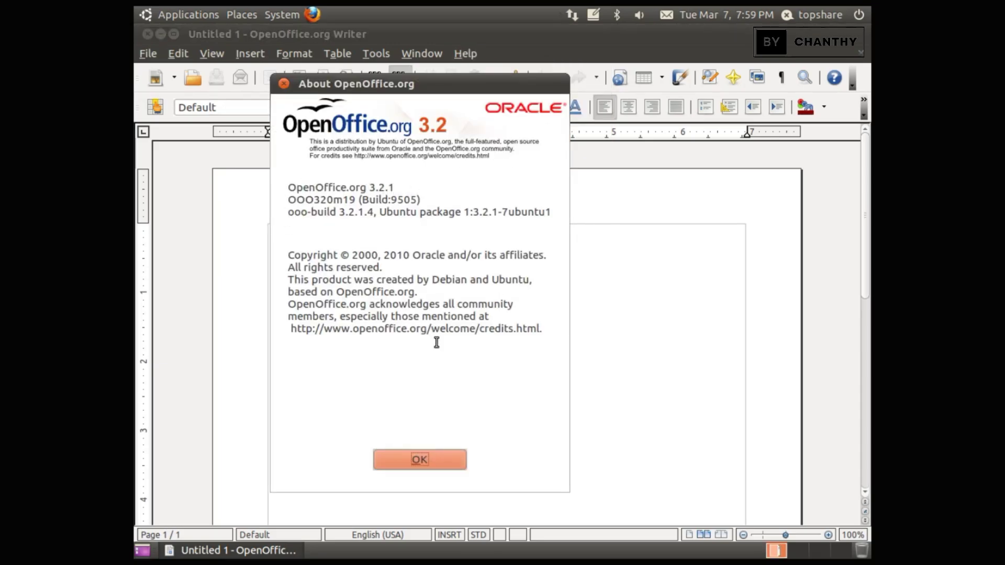
click(438, 461)
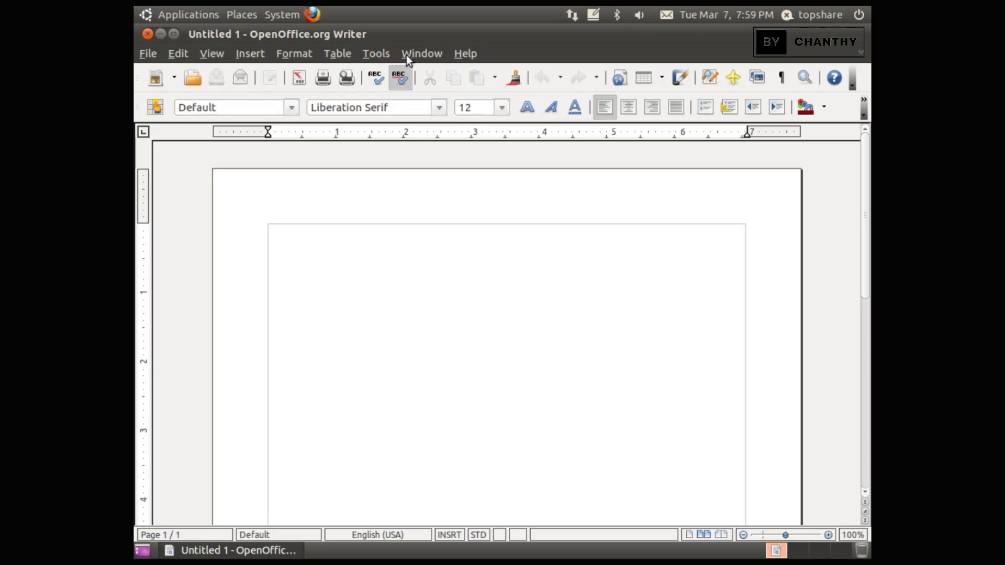
click(148, 34)
click(163, 14)
mouse_move(227, 109)
click(445, 174)
click(489, 320)
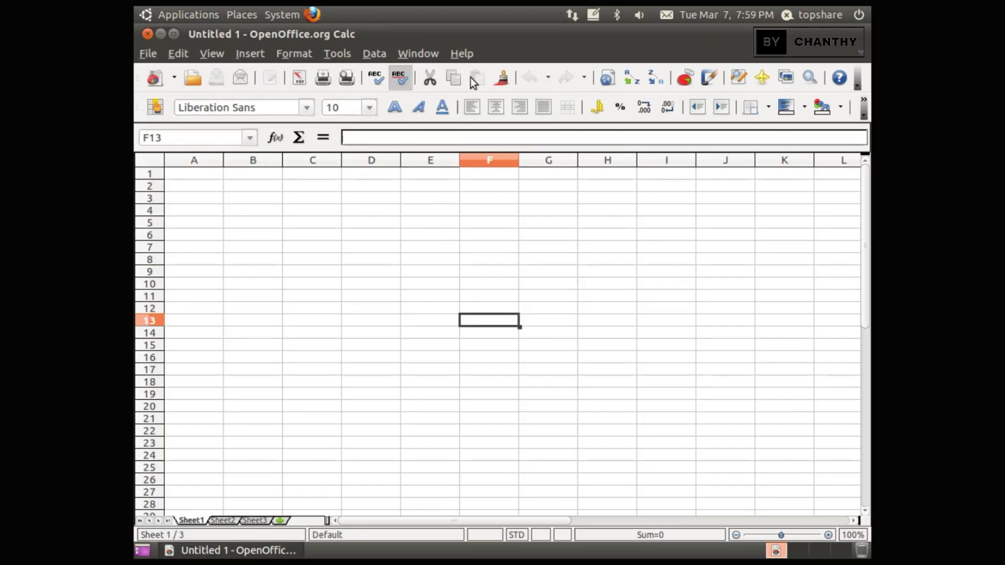
click(462, 54)
click(497, 142)
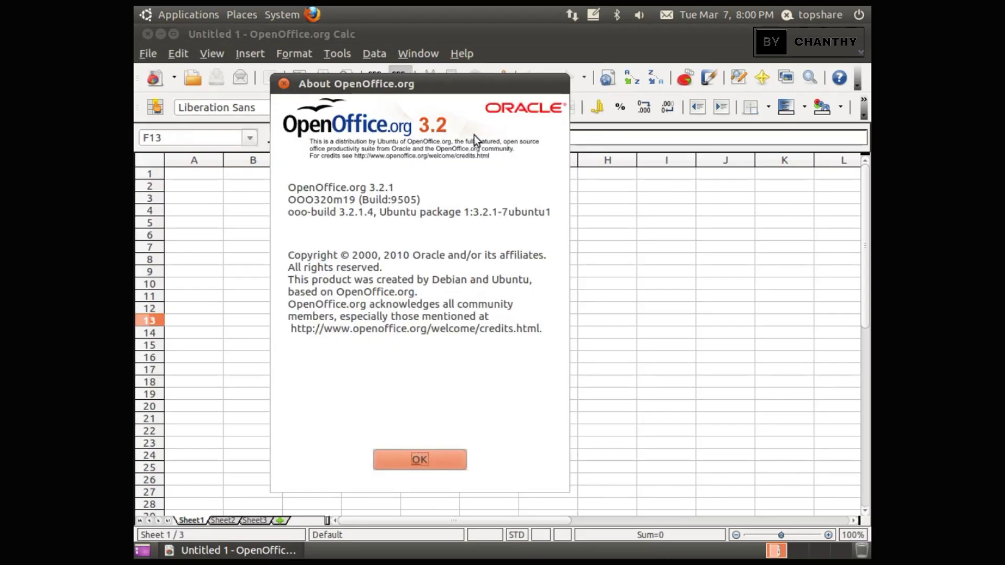
click(447, 461)
click(147, 34)
click(163, 15)
mouse_move(240, 114)
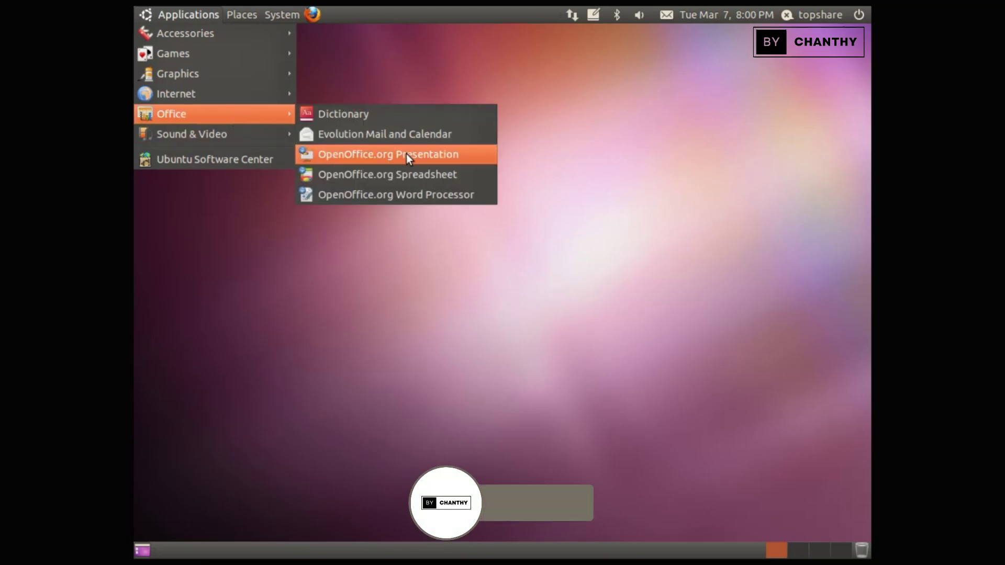
click(420, 147)
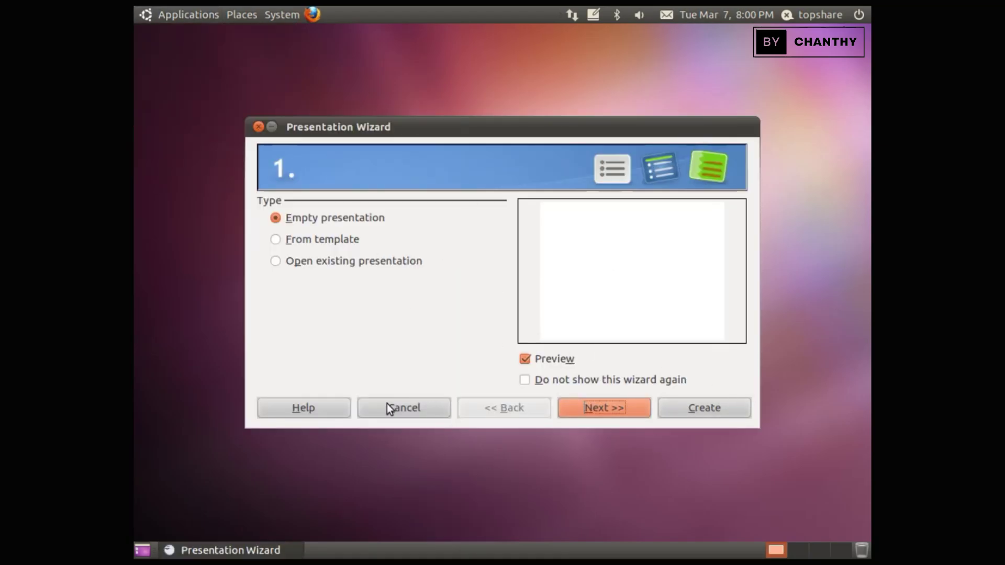
click(413, 410)
click(189, 15)
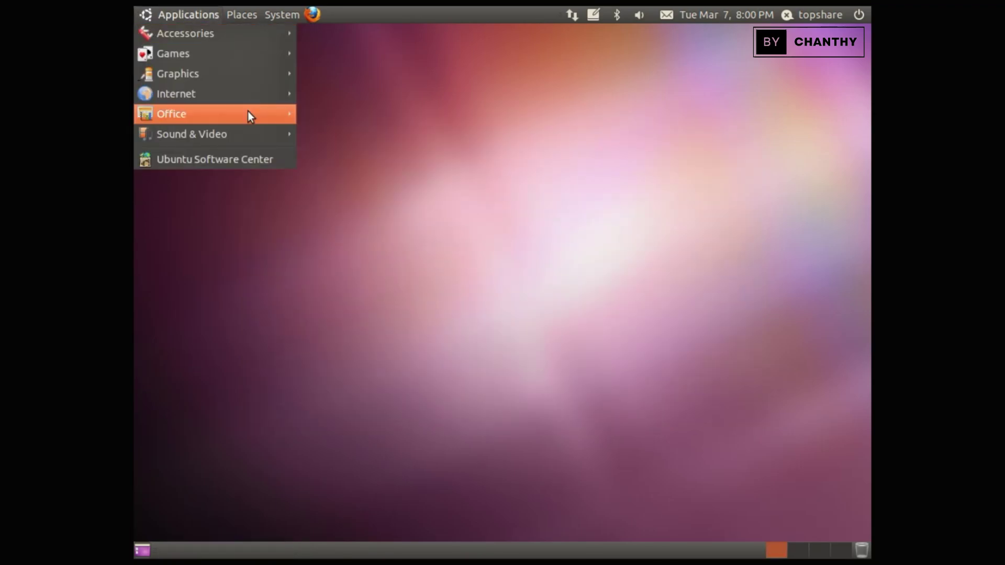
mouse_move(245, 120)
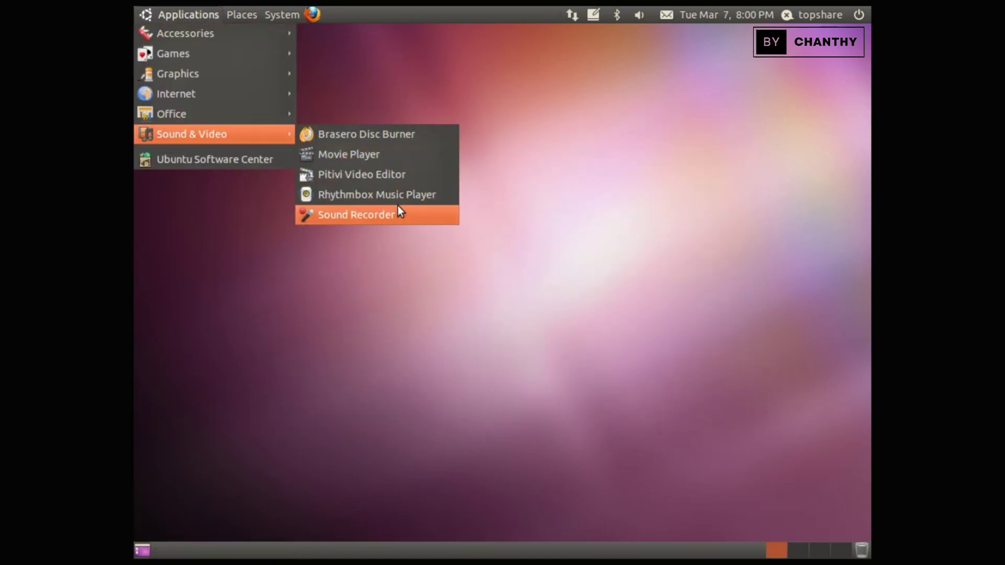
click(368, 178)
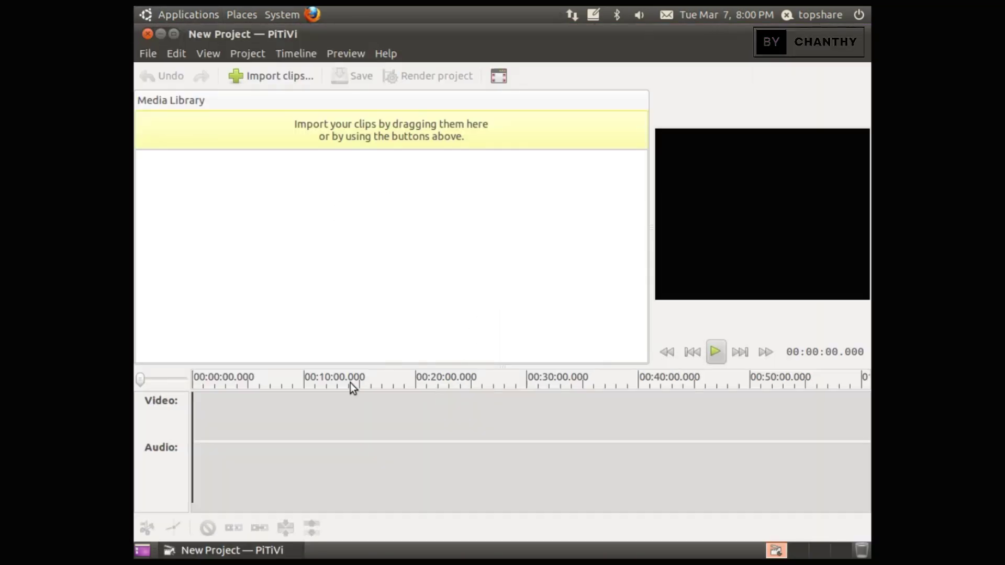
click(239, 76)
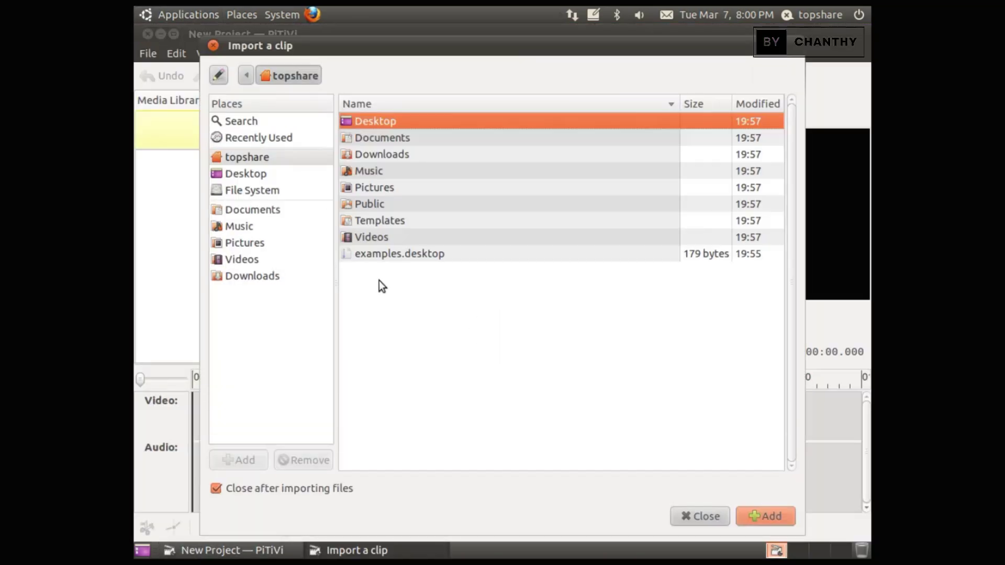
click(383, 137)
click(382, 154)
click(380, 169)
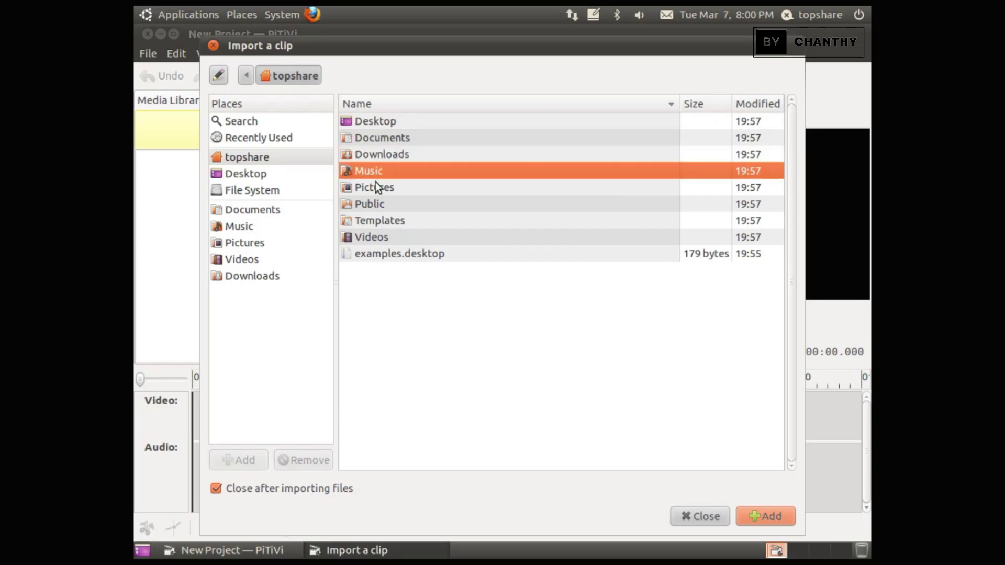
click(376, 184)
click(264, 167)
click(263, 191)
click(263, 212)
click(264, 228)
click(263, 244)
click(264, 260)
click(266, 274)
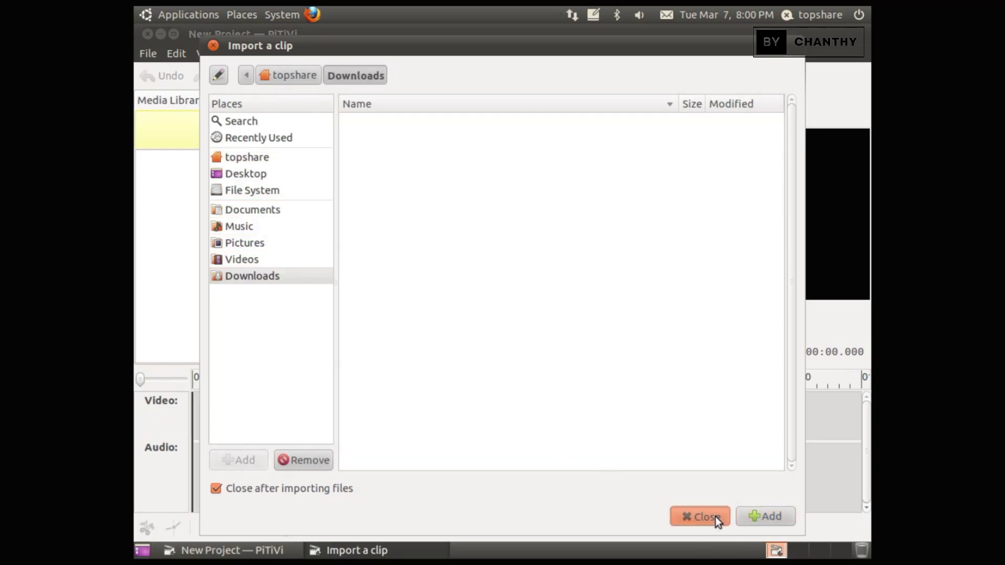
click(713, 517)
click(378, 54)
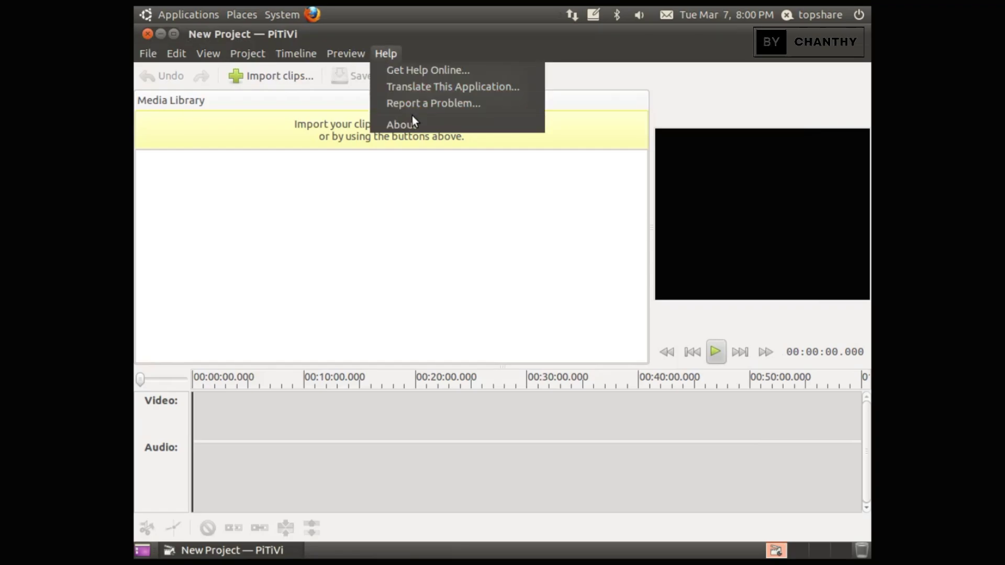
click(414, 119)
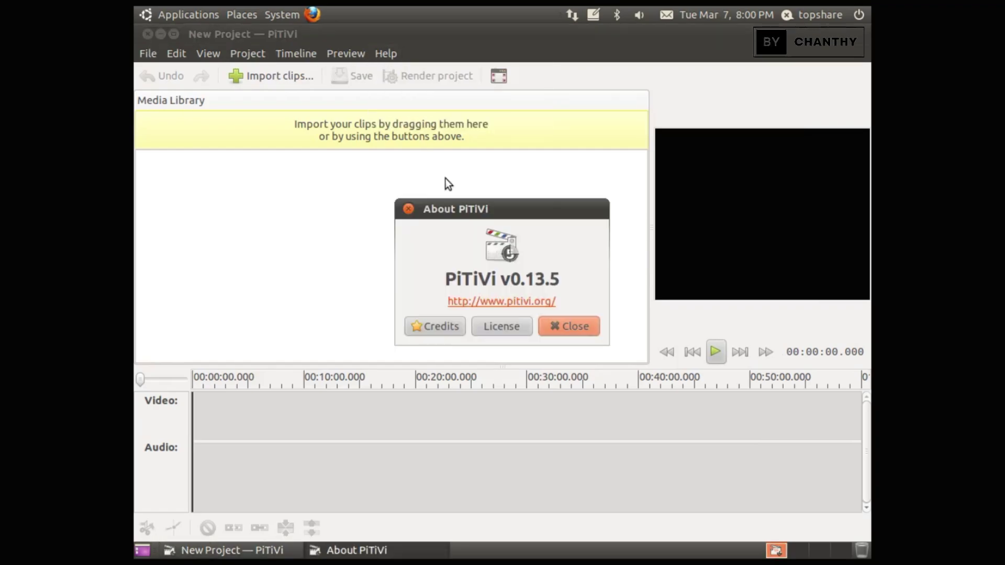
click(570, 328)
click(147, 34)
key(alt+F1)
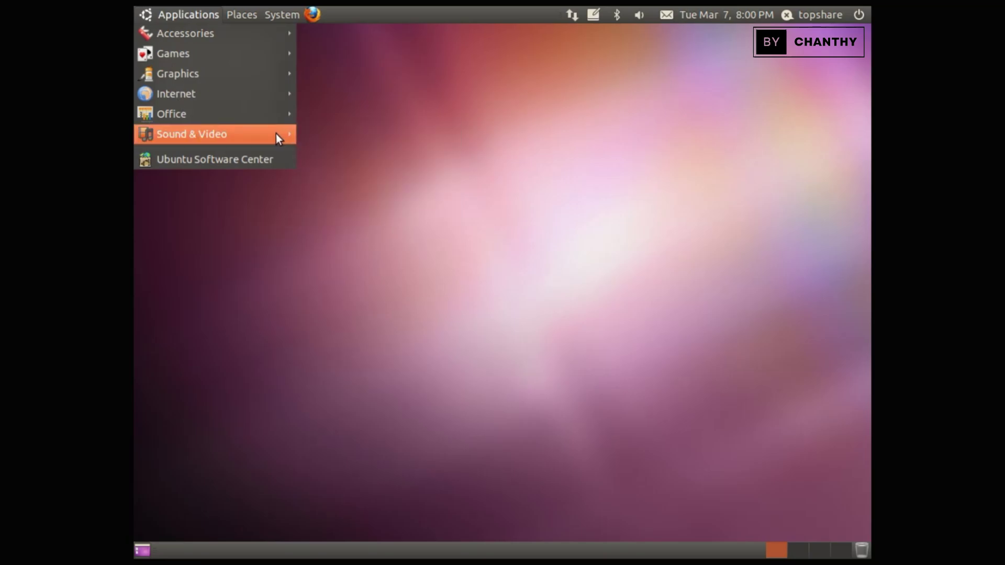
mouse_move(241, 134)
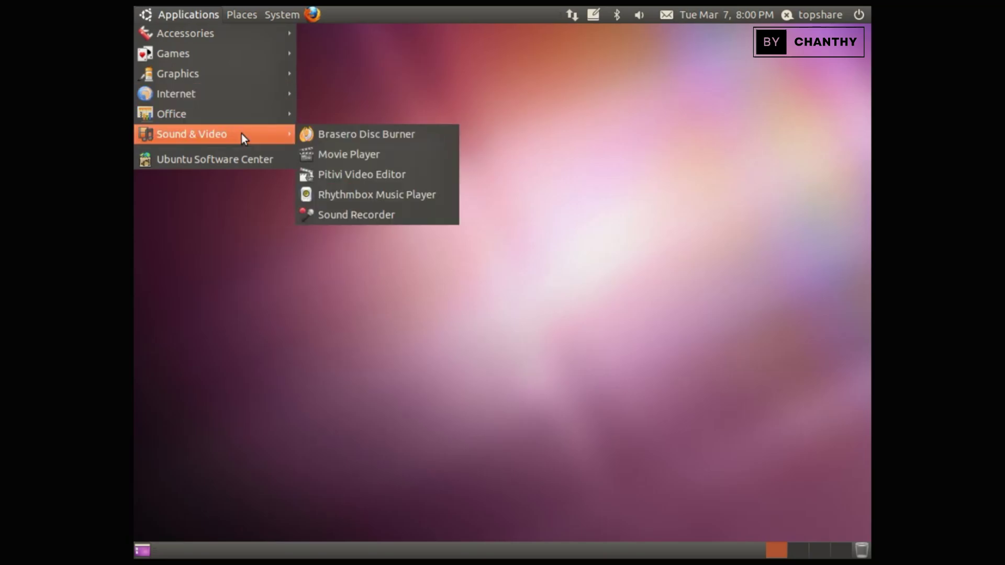
click(418, 156)
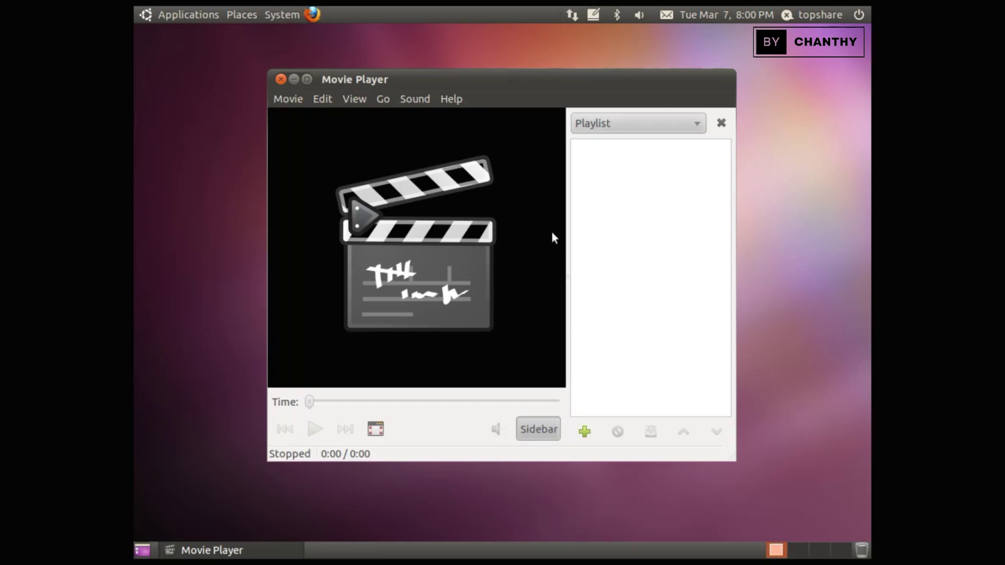
click(452, 99)
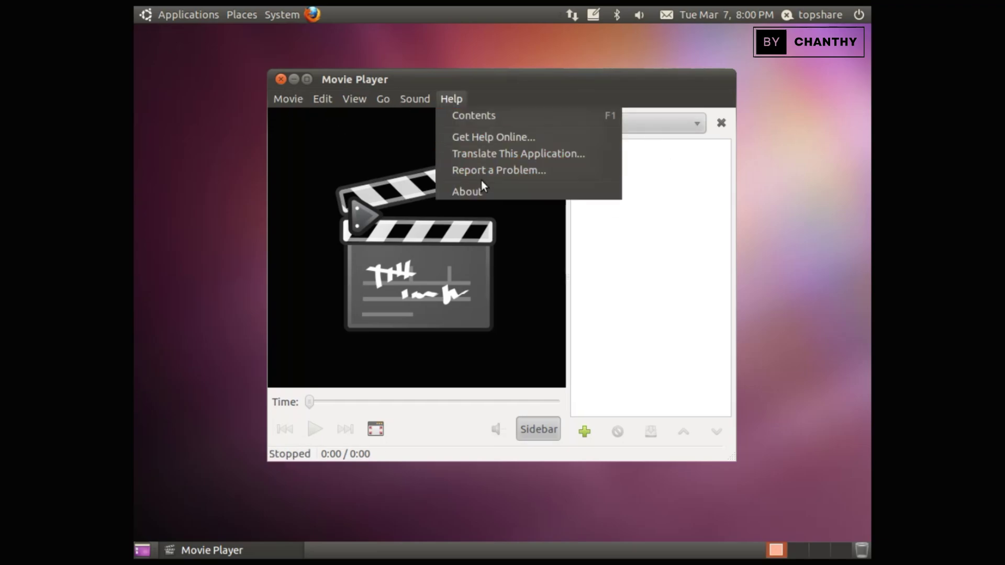
click(470, 189)
click(583, 357)
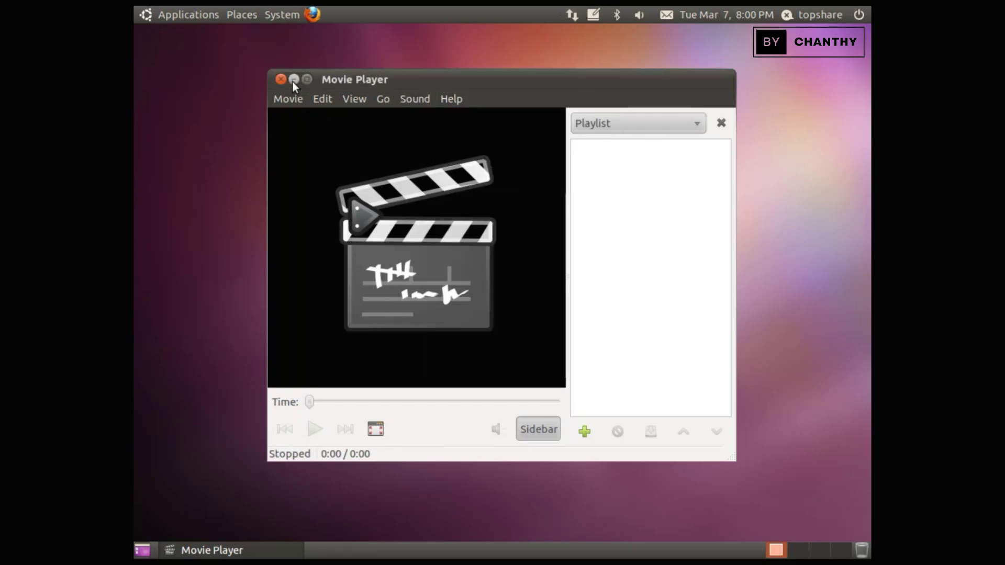
click(281, 79)
click(178, 16)
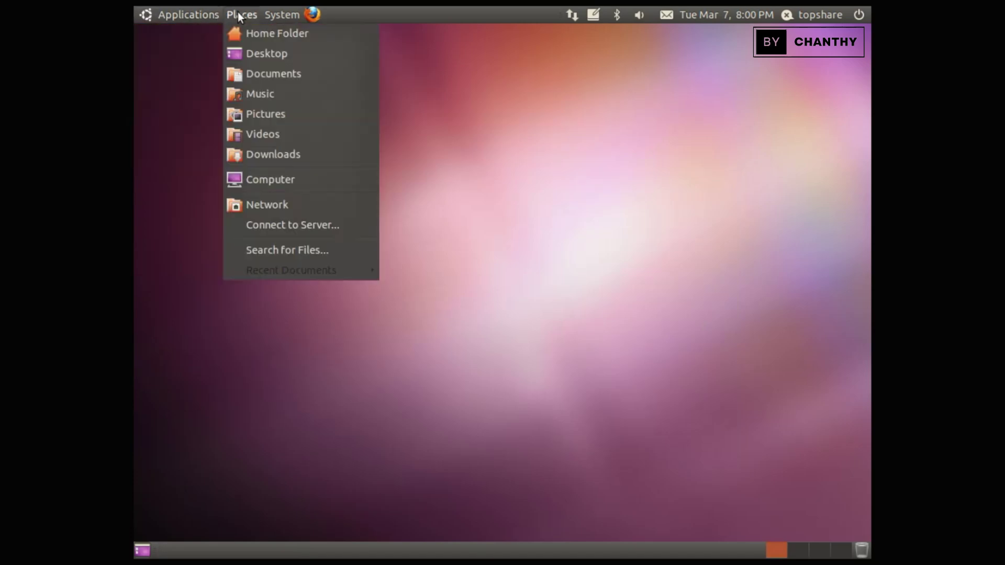
mouse_move(278, 15)
mouse_move(300, 36)
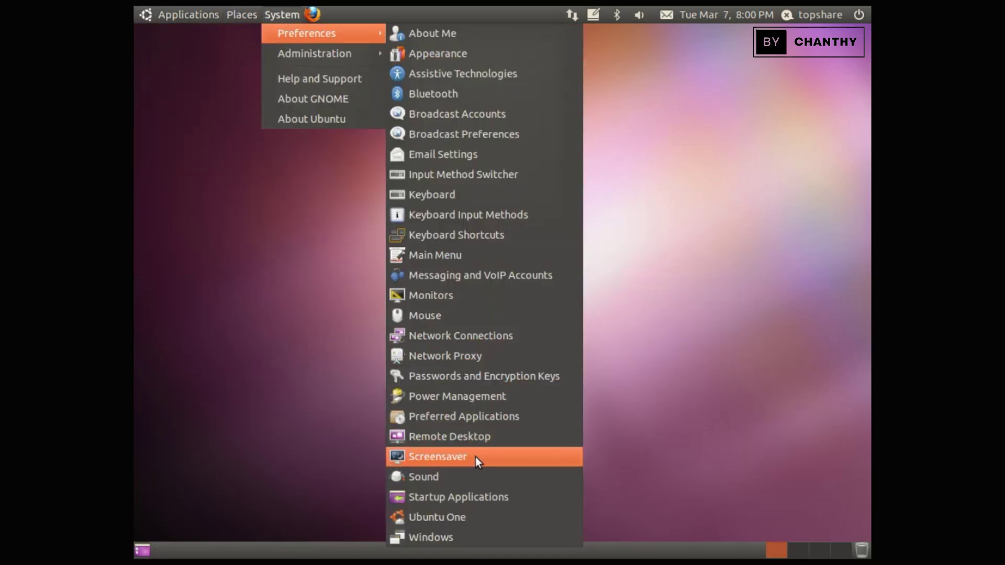
mouse_move(333, 52)
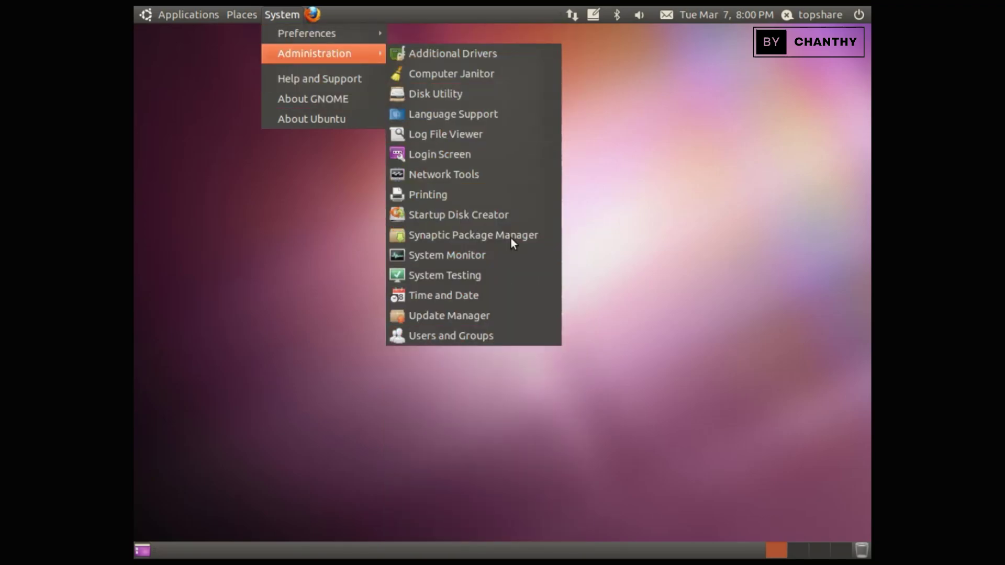
click(343, 99)
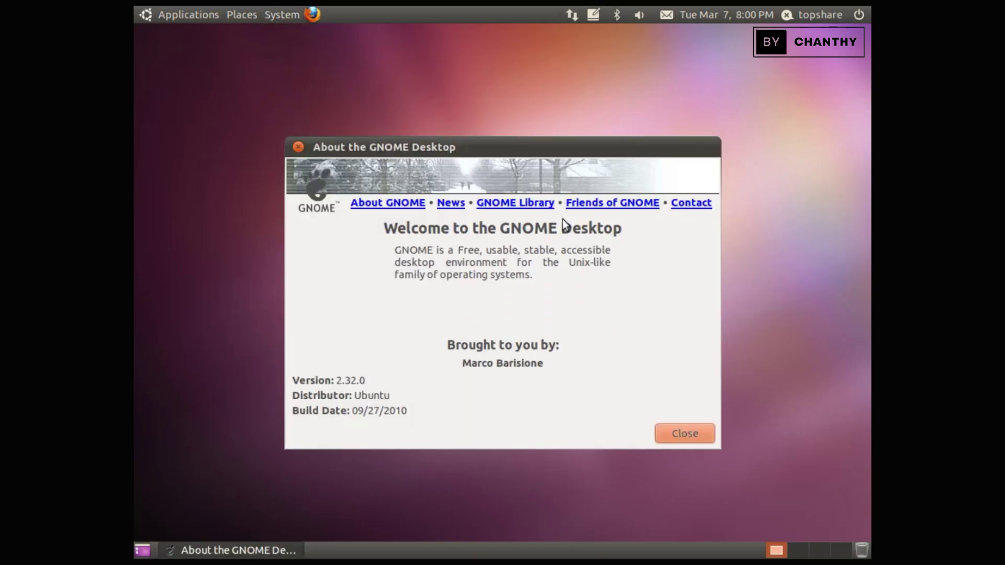
drag(307, 381, 372, 378)
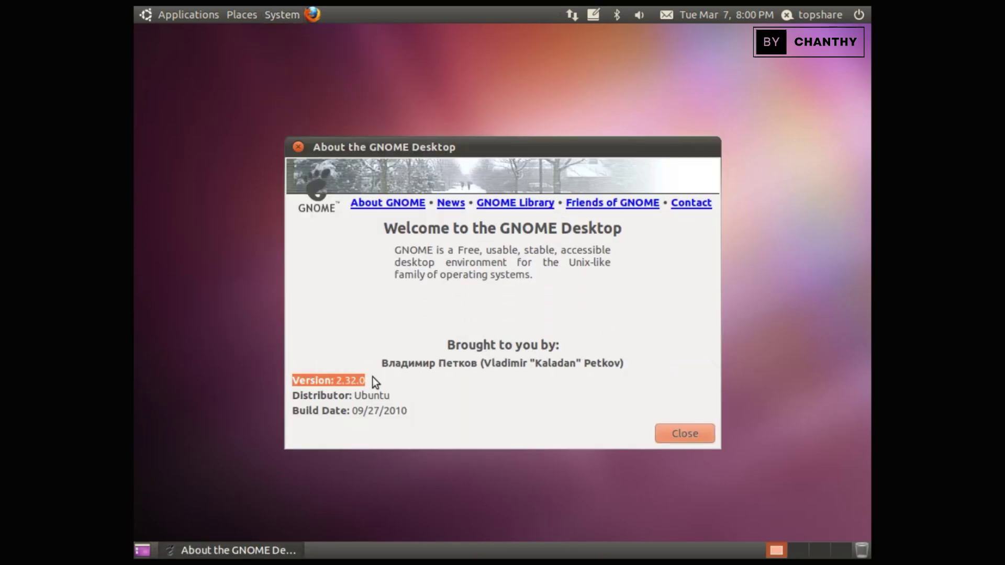
click(702, 434)
click(276, 15)
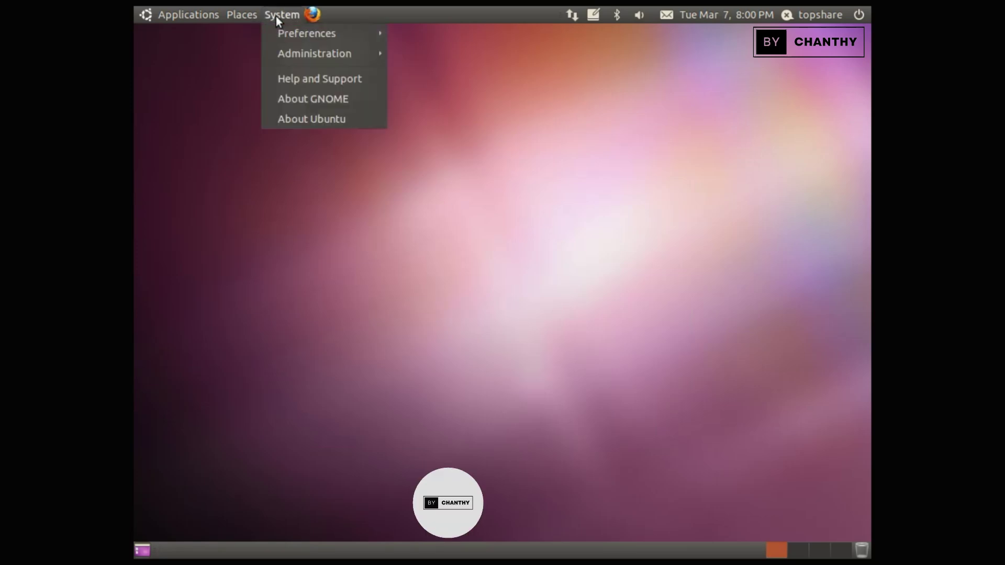
click(320, 116)
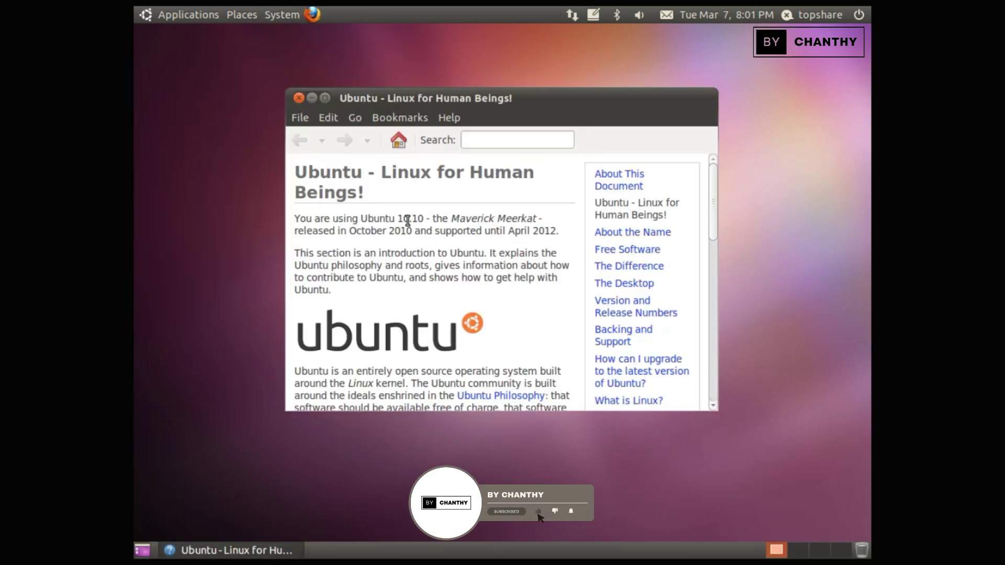
drag(294, 219, 560, 236)
click(542, 253)
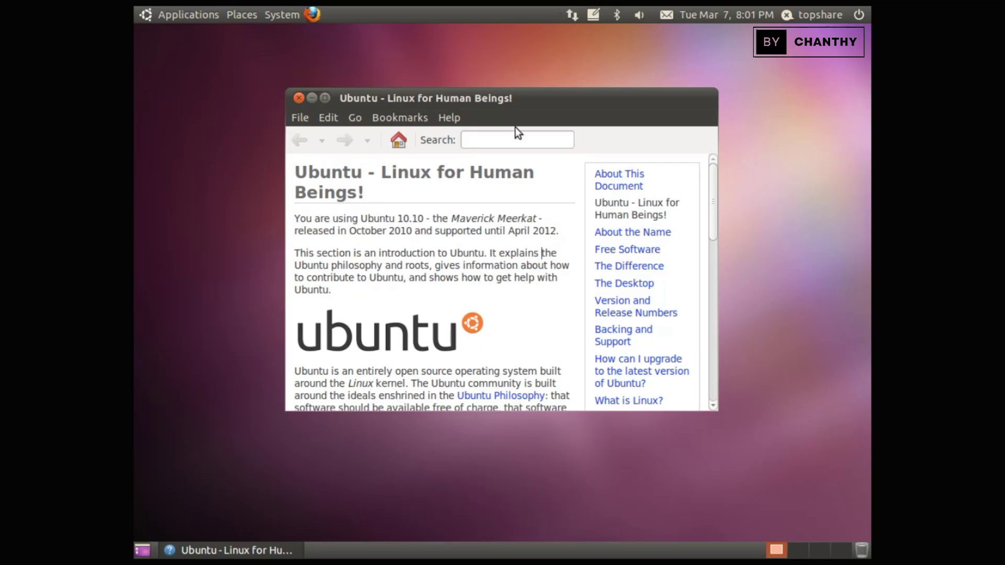
click(446, 119)
click(483, 209)
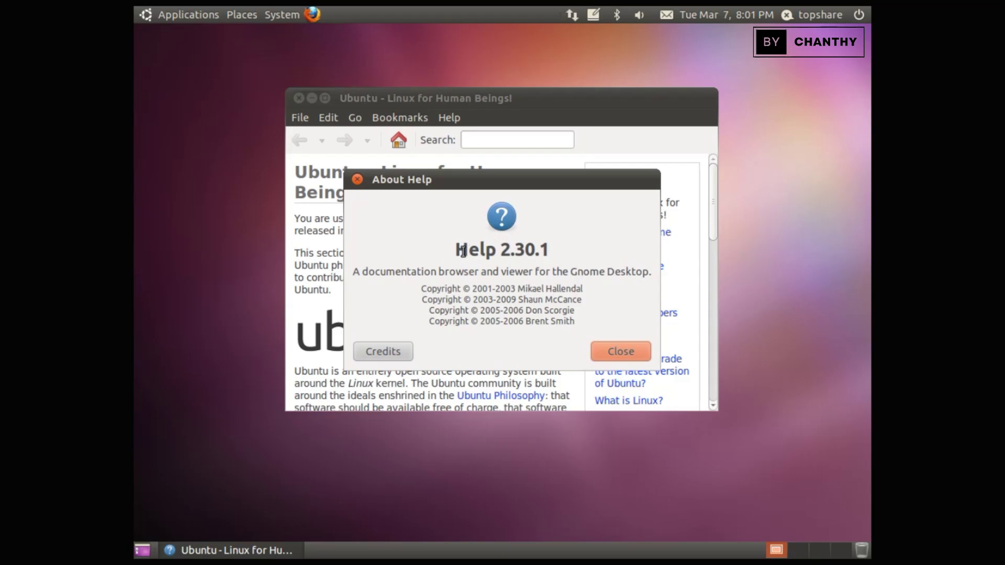
drag(455, 252, 561, 255)
click(629, 357)
click(298, 98)
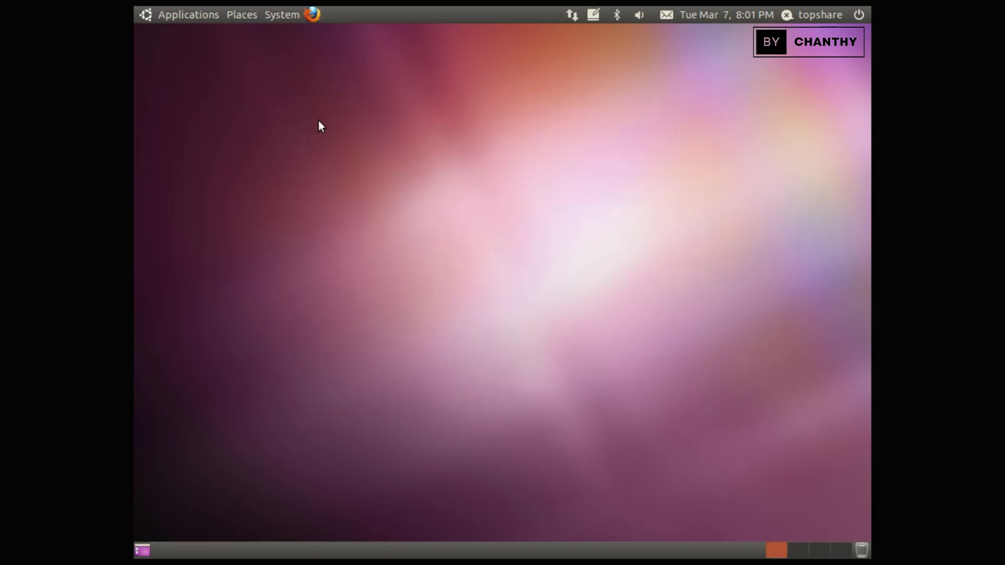
click(861, 15)
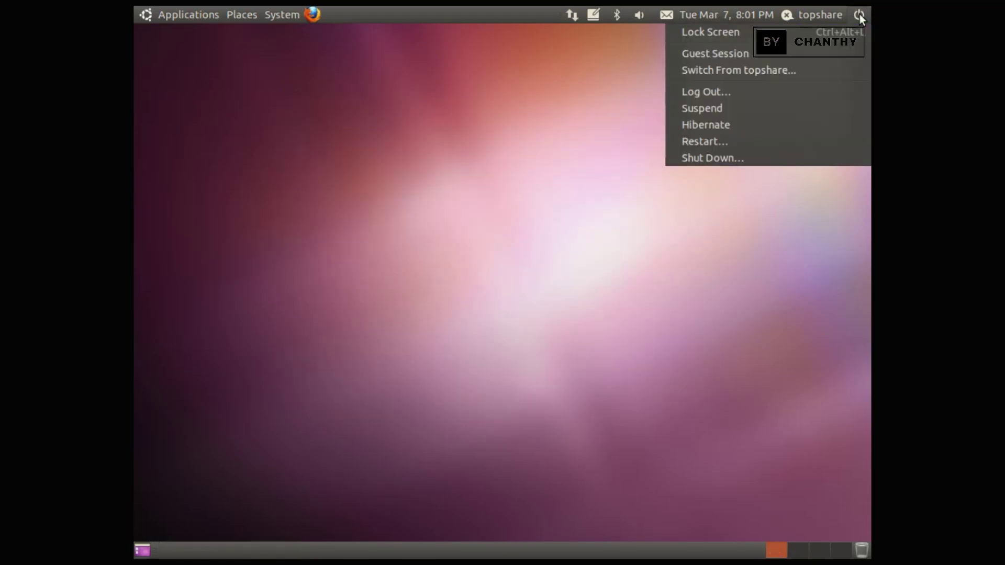